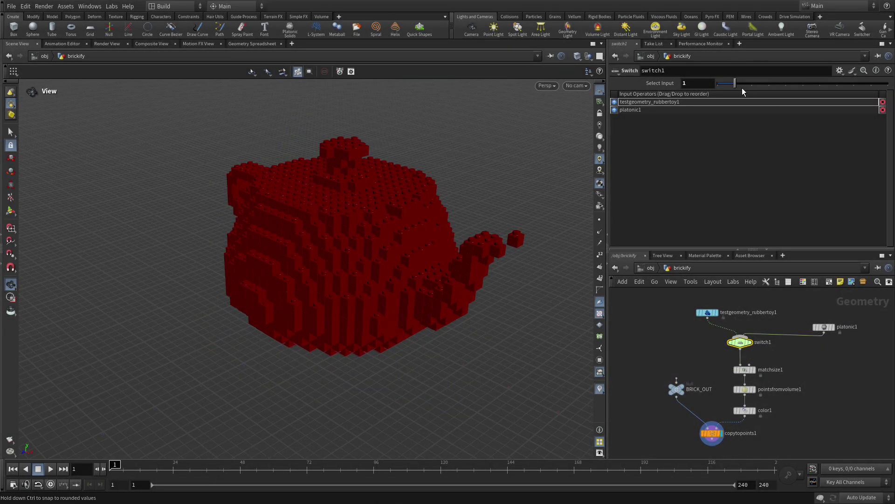
- Set switch1's Select Input to 0 so the bricks take the rubber toy's shape, and inspect it
{"action": "left_click_drag", "start_coordinate": [730, 85], "coordinate": [724, 82]}
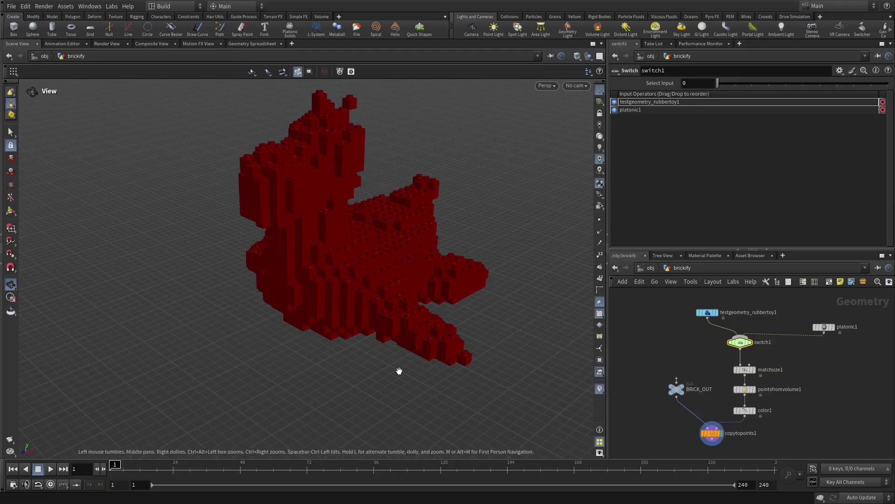
{"action": "middle_click_drag", "start_coordinate": [362, 376], "coordinate": [318, 379]}
{"action": "left_click_drag", "start_coordinate": [302, 377], "coordinate": [314, 405]}
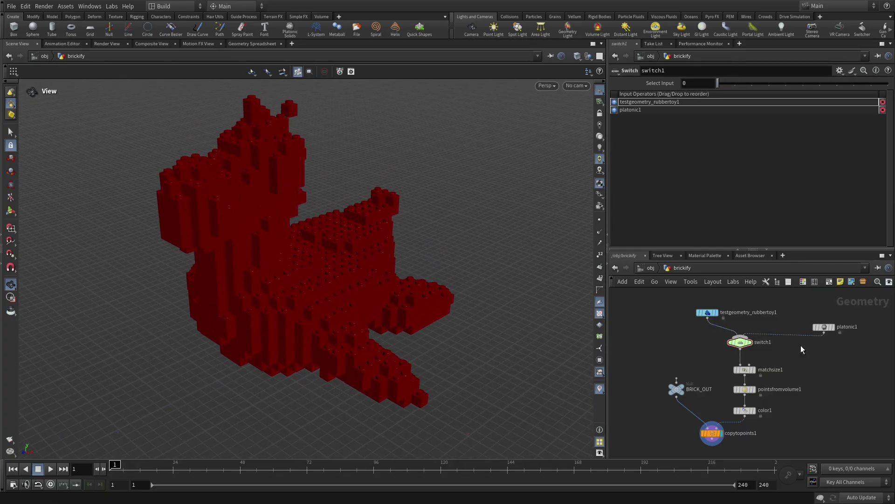
- Display testgeometry_rubbertoy1, disable its Add Shader option, and turn off the UV checker display
{"action": "left_click", "coordinate": [719, 303]}
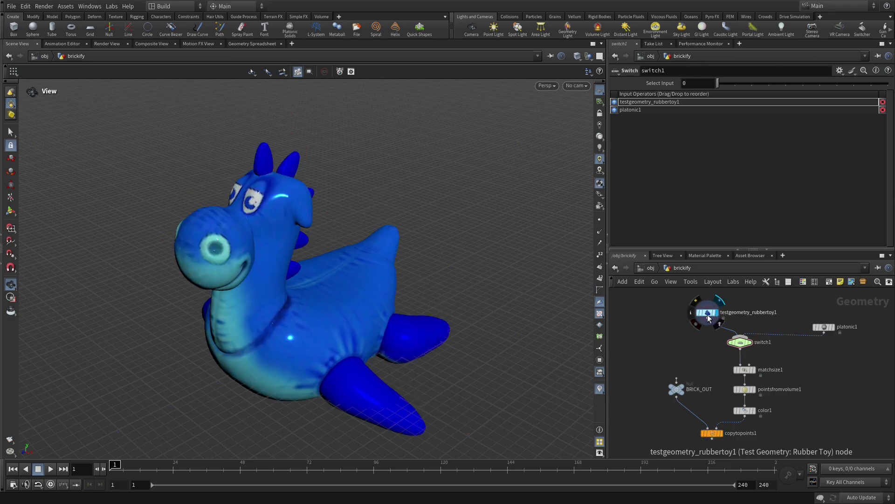
{"action": "left_click", "coordinate": [708, 312]}
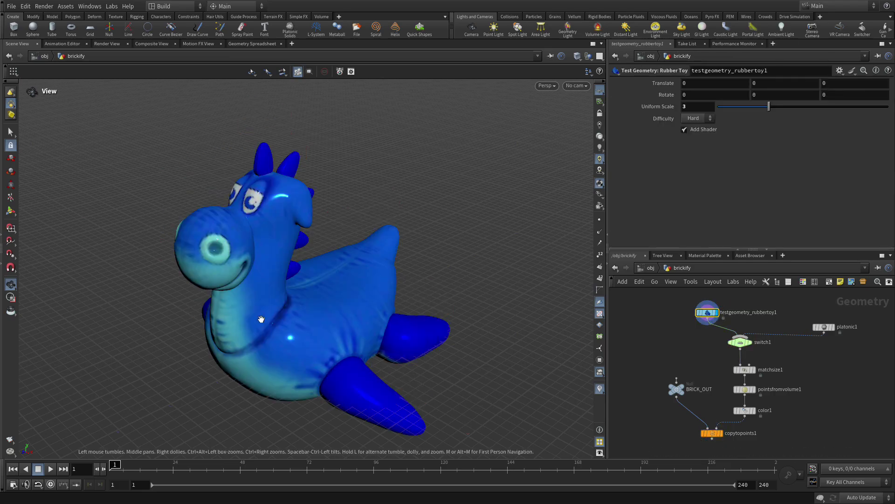
{"action": "left_click", "coordinate": [704, 130]}
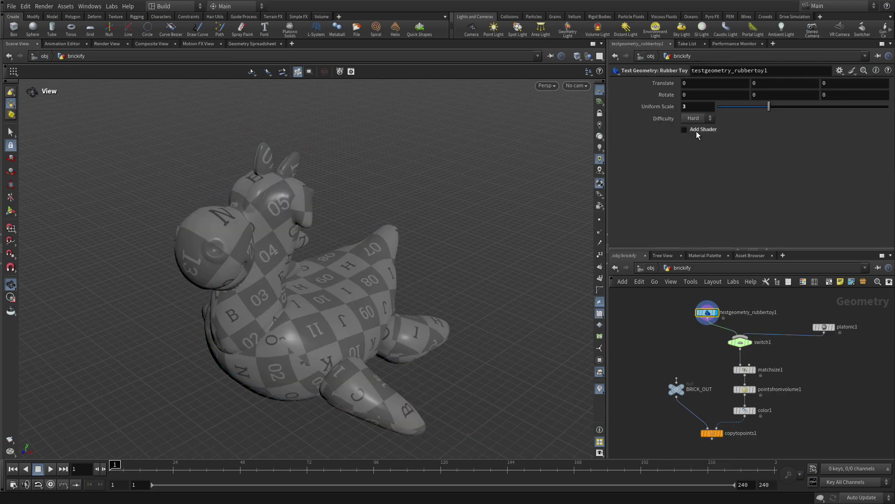
{"action": "left_click", "coordinate": [599, 313]}
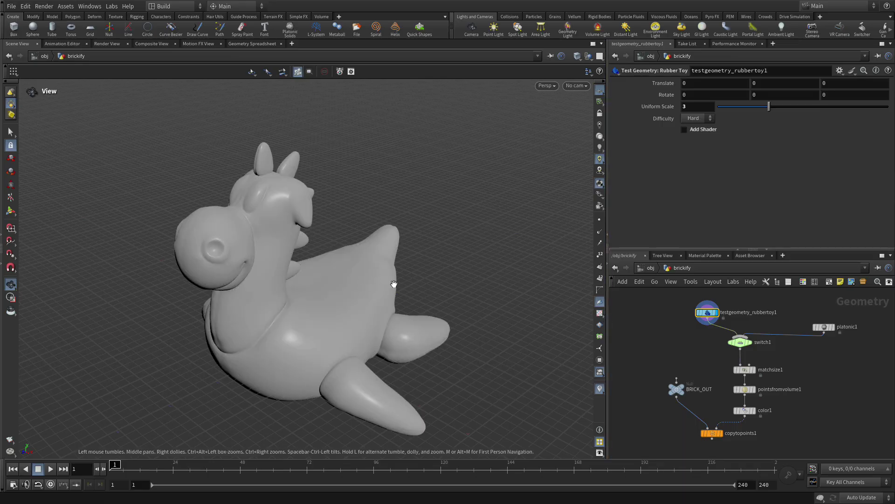
{"action": "middle_click_drag", "start_coordinate": [436, 292], "coordinate": [420, 239]}
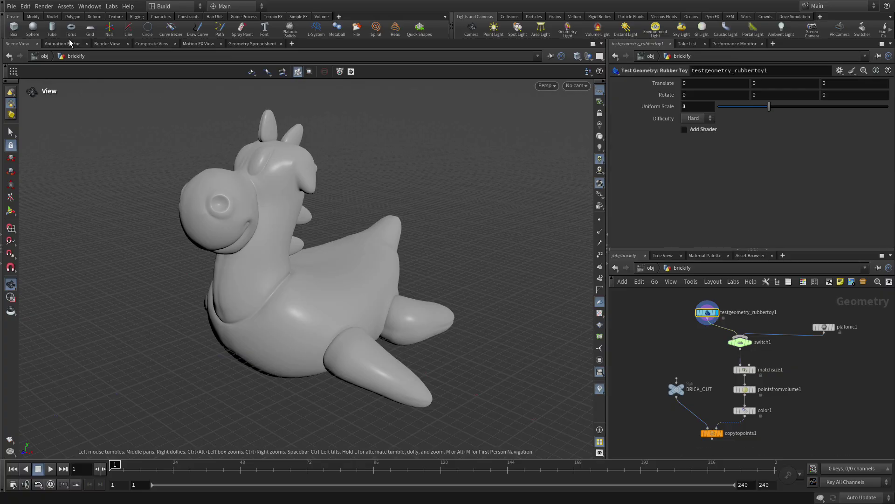
- Export the asset's embedded toylowres.jpg from its Extra Files to $HIP/tex/, leaving properties unchanged
{"action": "left_click", "coordinate": [65, 6]}
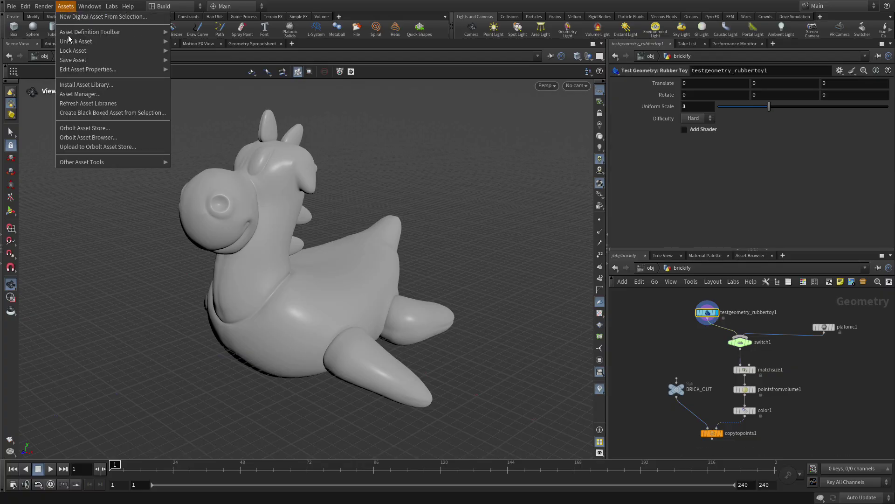
{"action": "mouse_move", "coordinate": [77, 70]}
{"action": "left_click", "coordinate": [218, 70]}
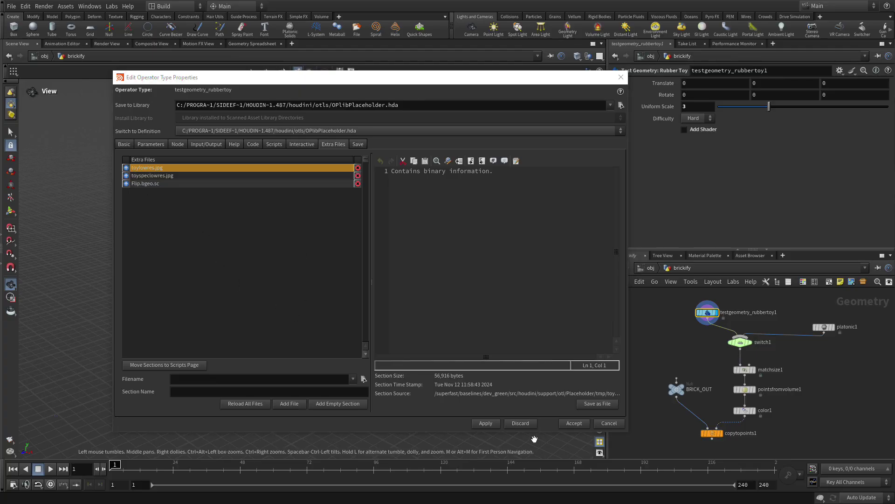
{"action": "left_click", "coordinate": [593, 403]}
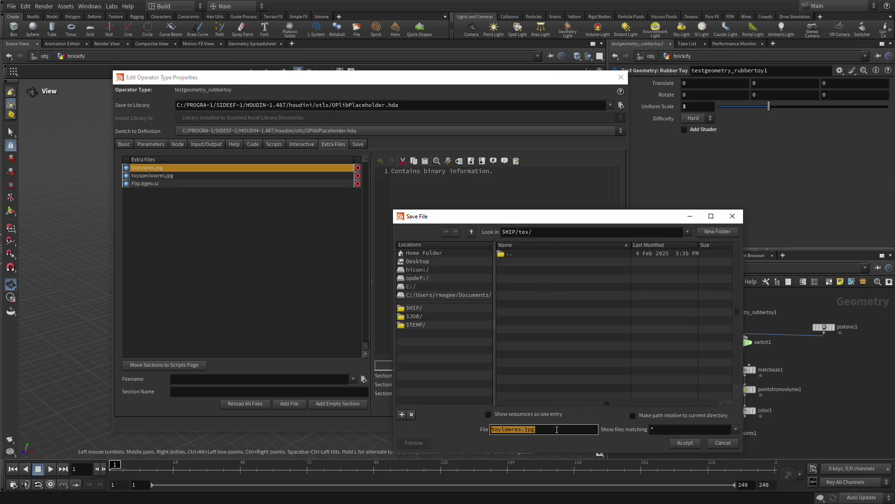
{"action": "left_click", "coordinate": [685, 443]}
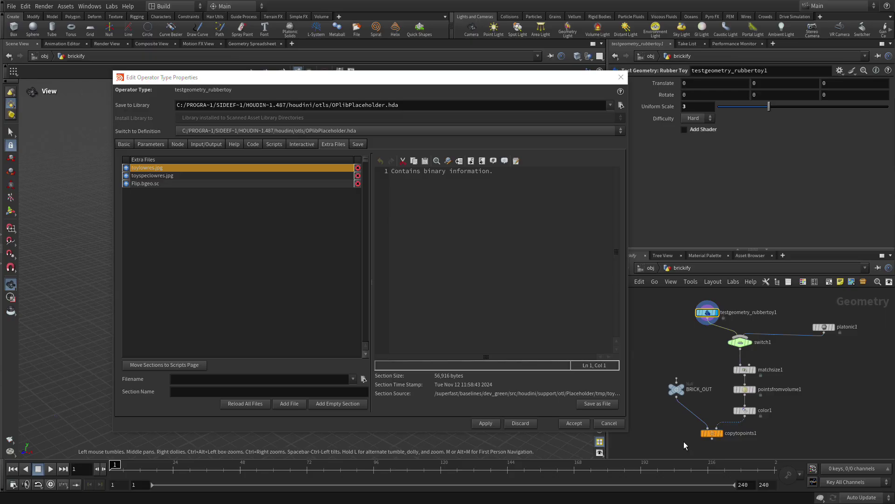
{"action": "left_click", "coordinate": [608, 422]}
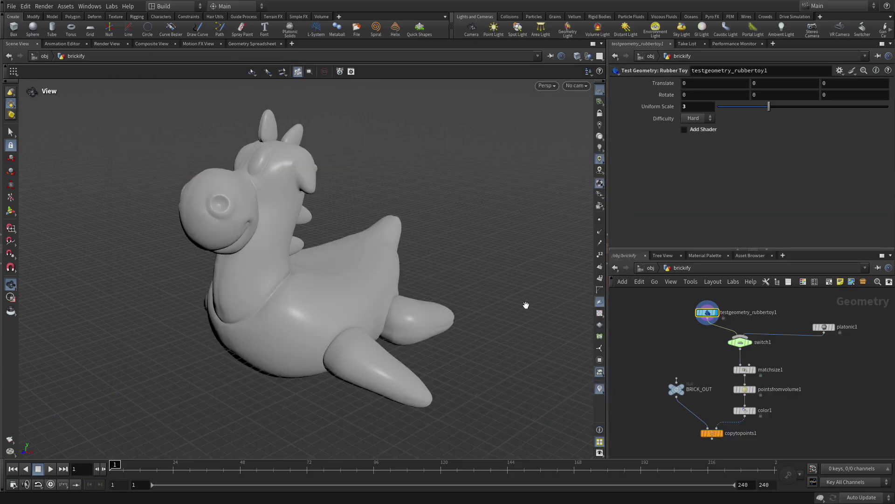
- Add an Attribute VOP beside the chain with matchsize1 wired into its first input
{"action": "scroll", "coordinate": [782, 424], "scroll_direction": "up", "scroll_amount": 3}
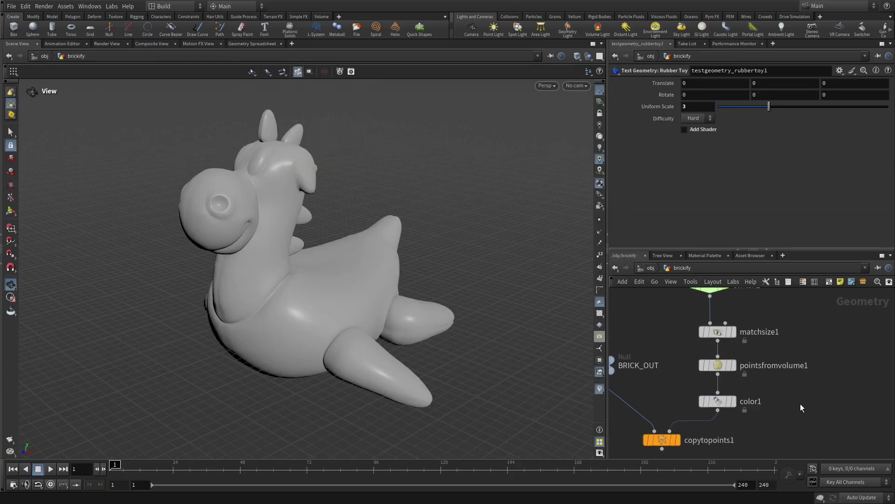
{"action": "middle_click_drag", "start_coordinate": [800, 404], "coordinate": [743, 421]}
{"action": "key", "text": "Tab"}
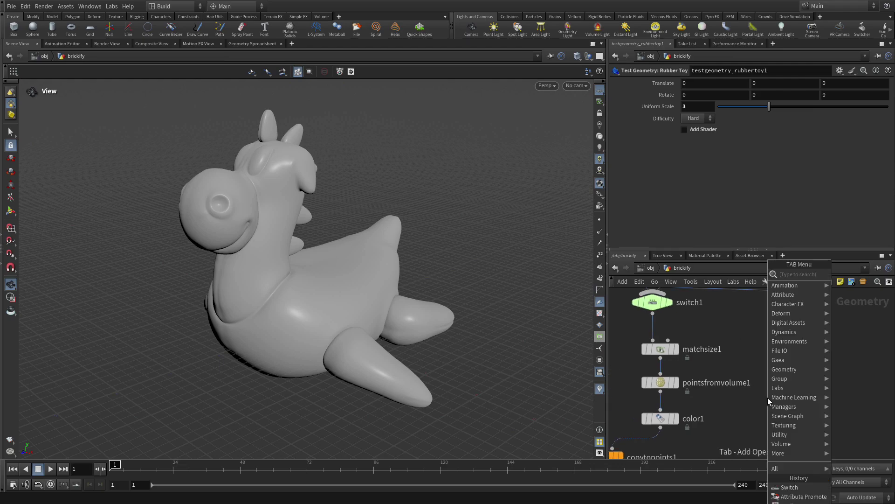
{"action": "type", "text": "vop"}
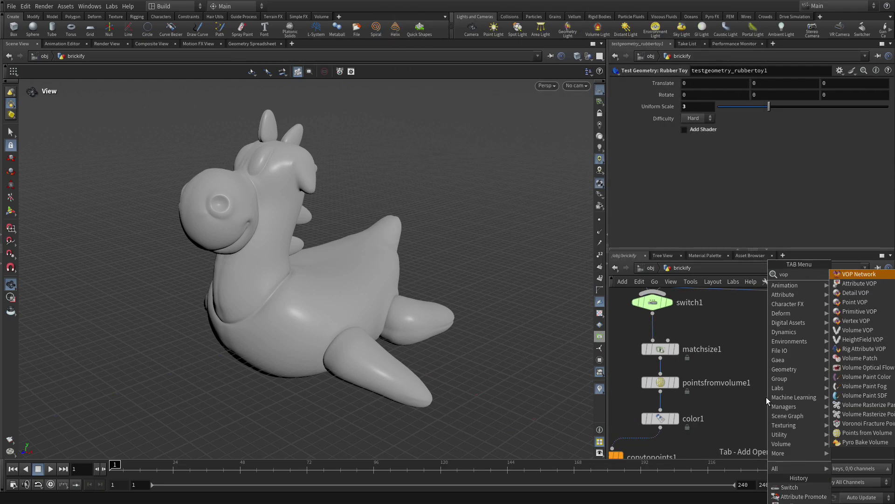
{"action": "left_click", "coordinate": [841, 283]}
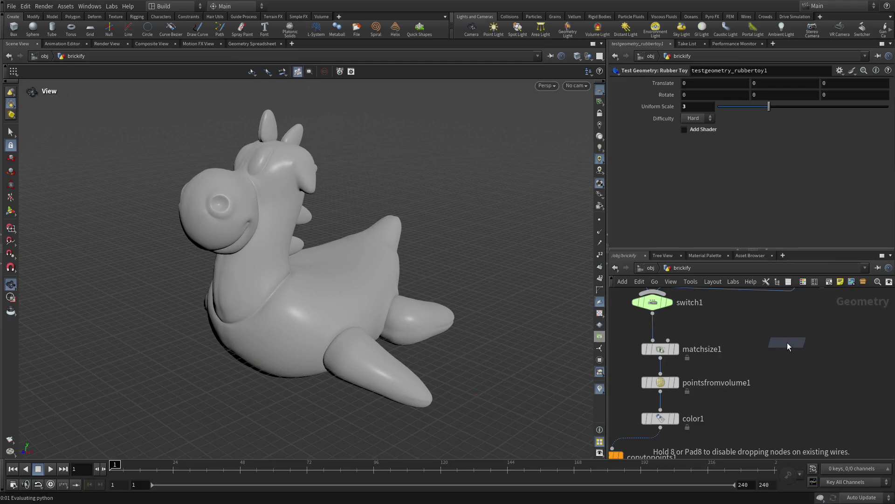
{"action": "left_click", "coordinate": [796, 381]}
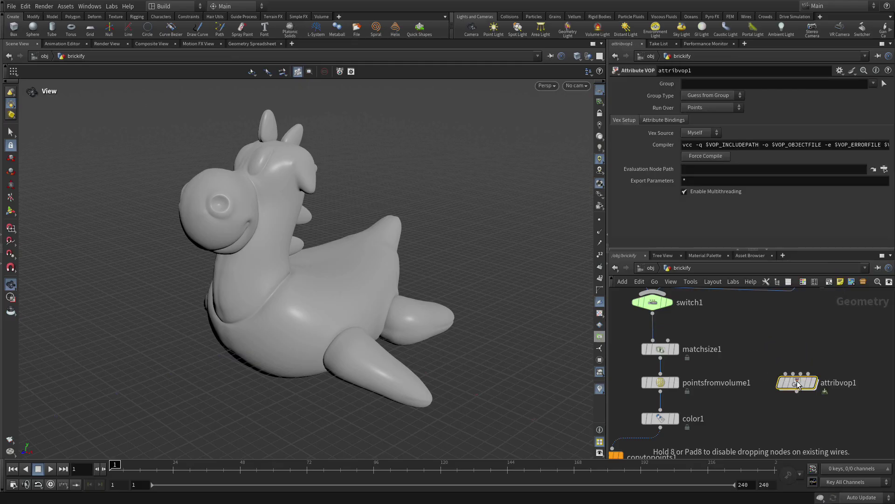
{"action": "left_click", "coordinate": [660, 358]}
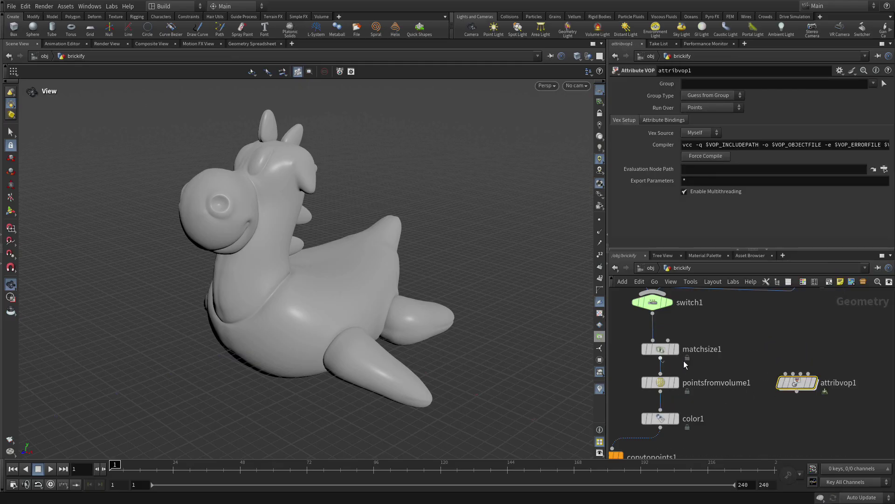
{"action": "left_click", "coordinate": [786, 373]}
- Make attribvop1 the displayed node and set its Run Over to Vertices
{"action": "mouse_move", "coordinate": [818, 394]}
{"action": "left_click", "coordinate": [815, 362]}
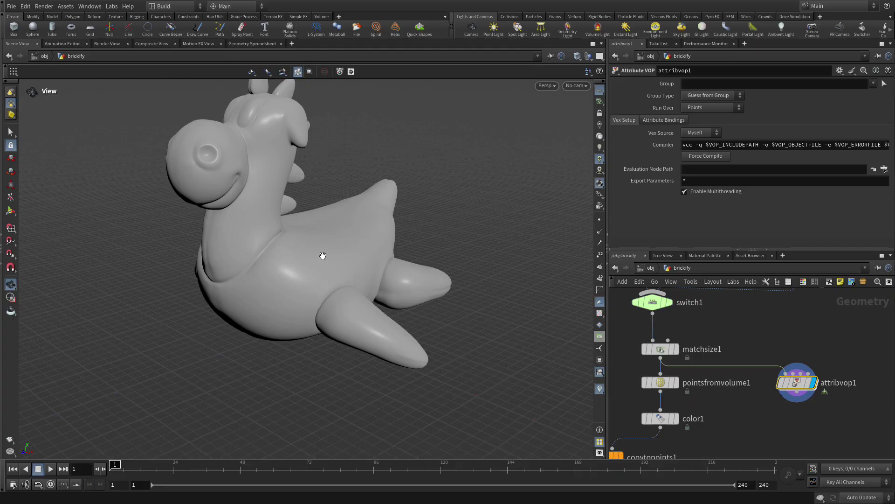
{"action": "left_click", "coordinate": [703, 109]}
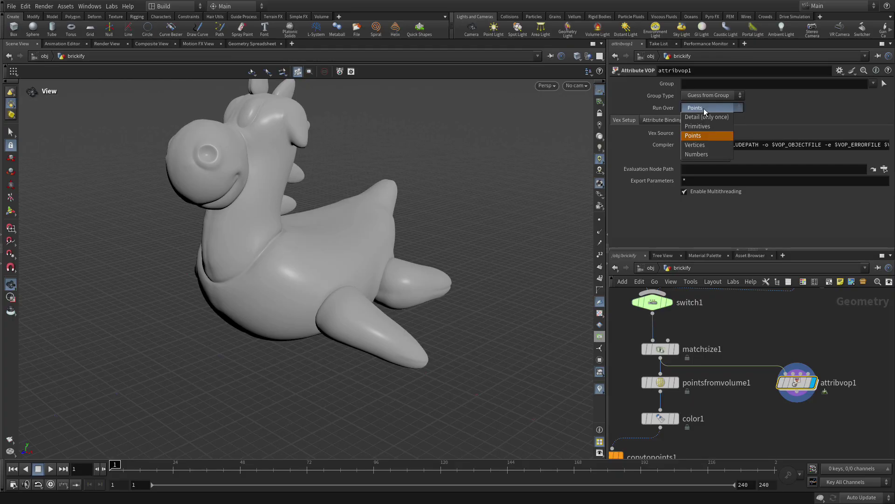
{"action": "left_click", "coordinate": [706, 144]}
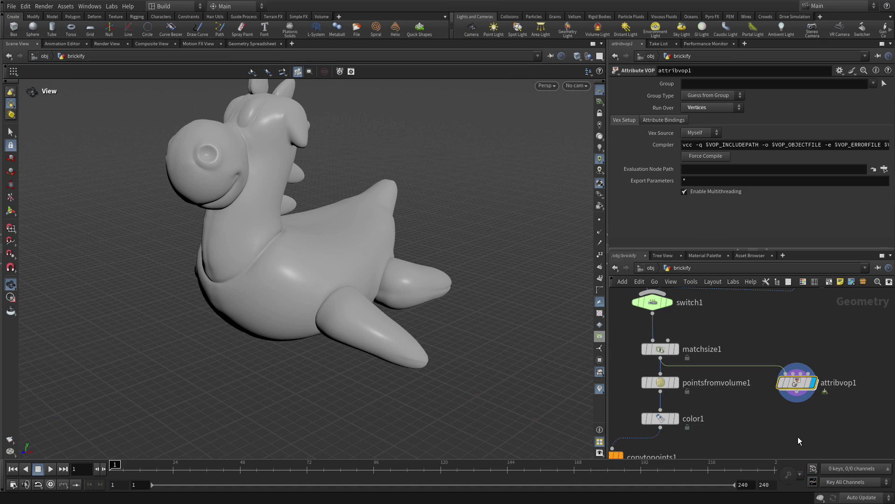
- Inside attribvop1, add a Texture node to the VOP network
{"action": "double_click", "coordinate": [798, 383]}
{"action": "left_click", "coordinate": [765, 383]}
{"action": "key", "text": "Tab"}
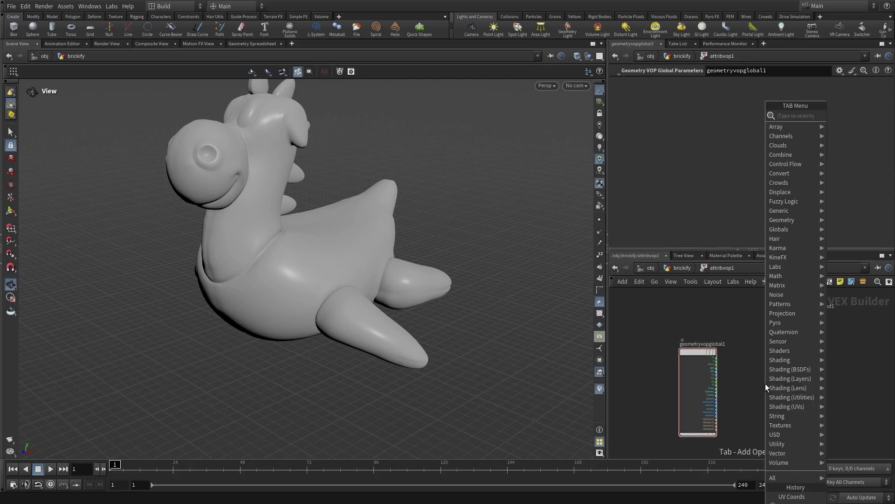
{"action": "type", "text": "tex"}
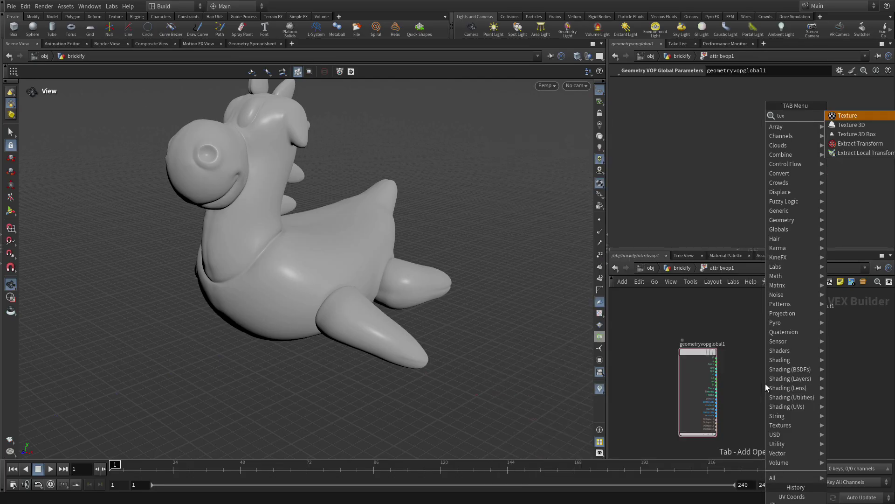
{"action": "key", "text": "Return"}
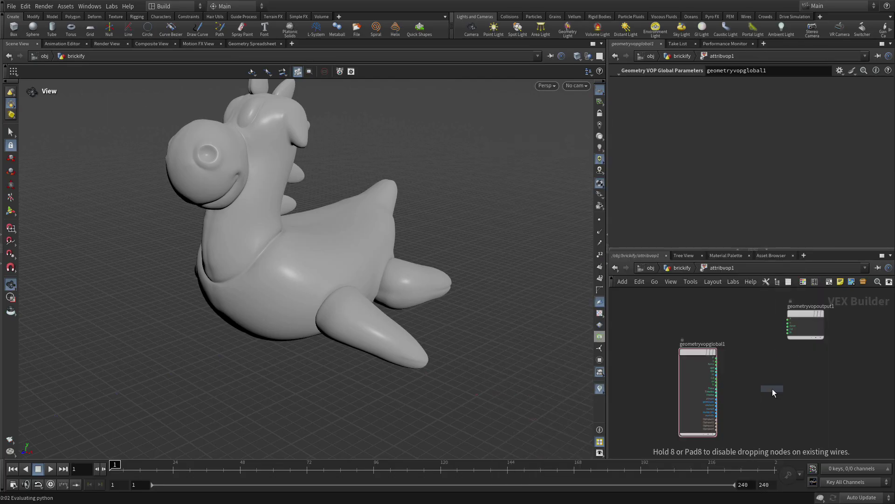
{"action": "left_click", "coordinate": [772, 388]}
- Arrange the global and texture nodes, then wire texture1's clr into geometryvopoutput1's Cd
{"action": "mouse_move", "coordinate": [698, 354]}
{"action": "left_click_drag", "start_coordinate": [698, 354], "coordinate": [624, 344]}
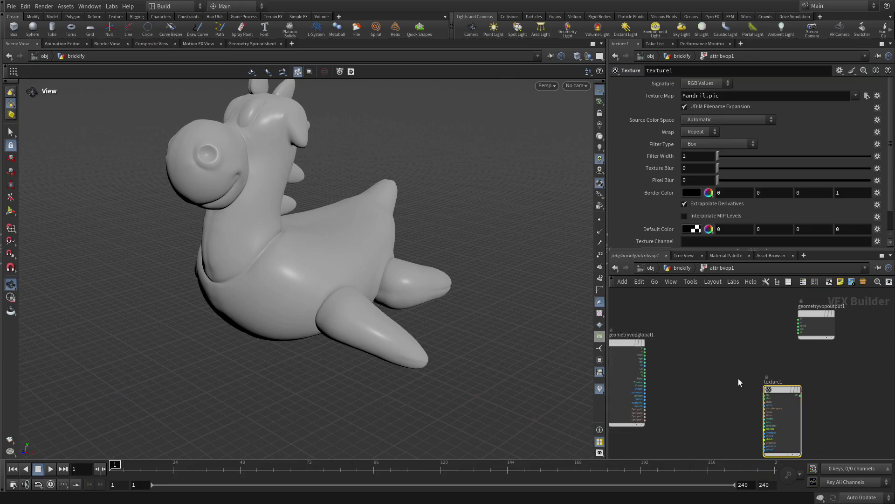
{"action": "left_click_drag", "start_coordinate": [773, 388], "coordinate": [741, 320]}
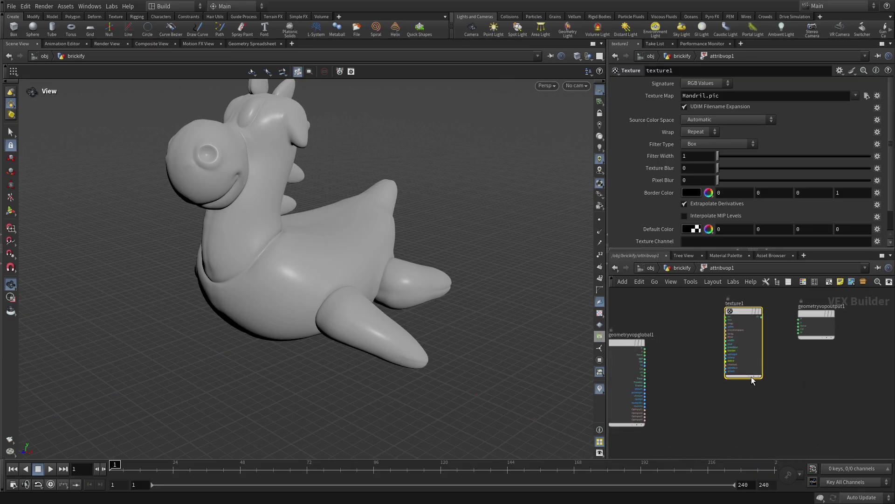
{"action": "scroll", "coordinate": [792, 354], "scroll_direction": "up", "scroll_amount": 5}
{"action": "middle_click_drag", "start_coordinate": [791, 416], "coordinate": [803, 446]}
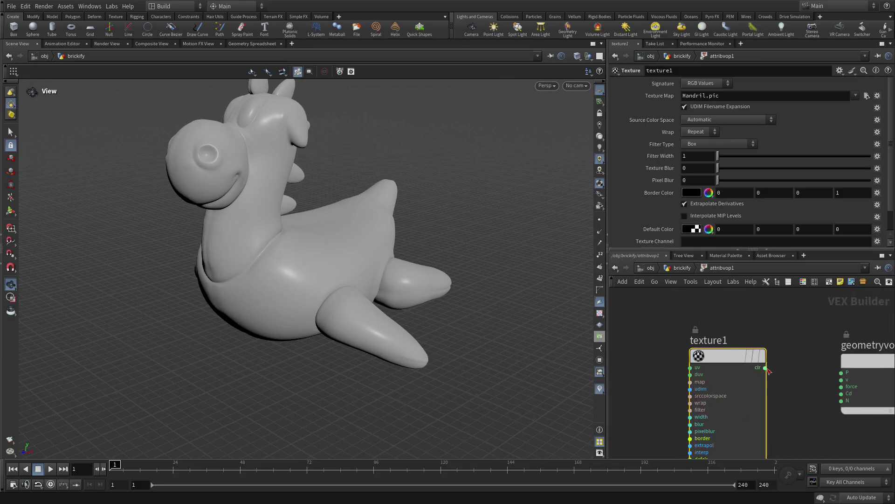
{"action": "left_click", "coordinate": [765, 367]}
{"action": "left_click", "coordinate": [842, 394]}
{"action": "scroll", "coordinate": [841, 396], "scroll_direction": "down", "scroll_amount": 3}
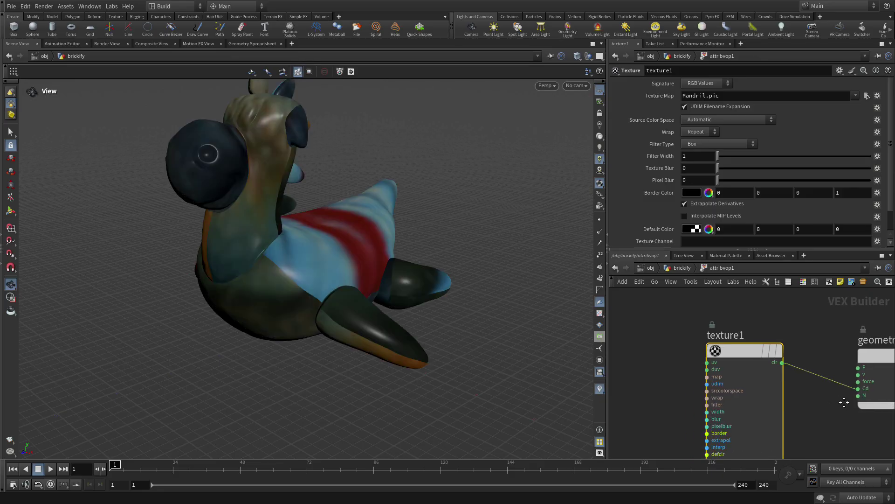
{"action": "middle_click_drag", "start_coordinate": [717, 363], "coordinate": [709, 354]}
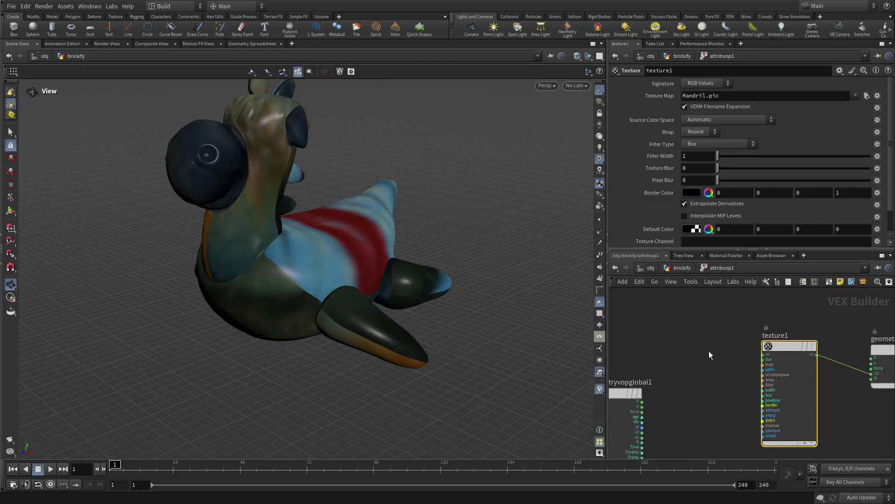
- Place a uvcoords1 node and wire its uv output into texture1's uv input
{"action": "key", "text": "Tab"}
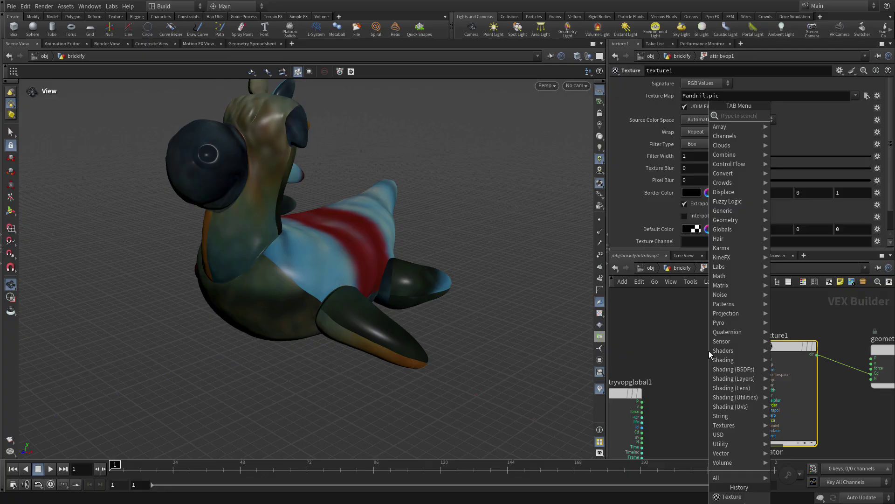
{"action": "type", "text": "uv"}
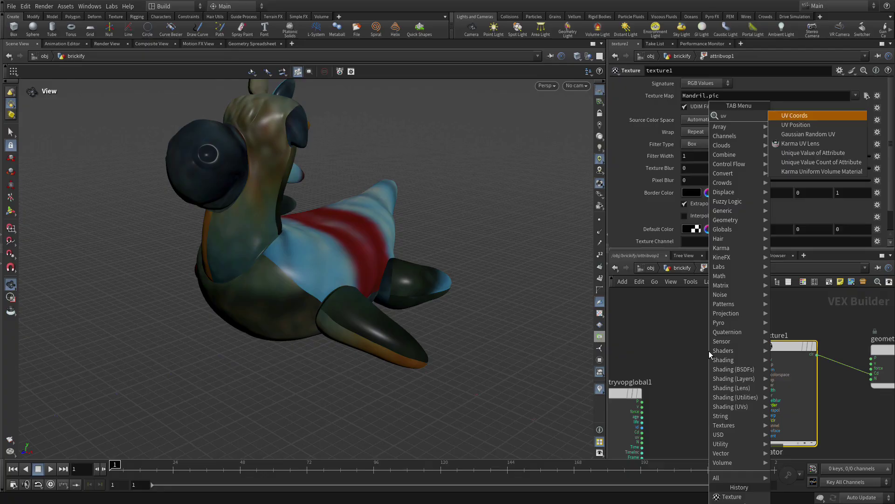
{"action": "key", "text": "Return"}
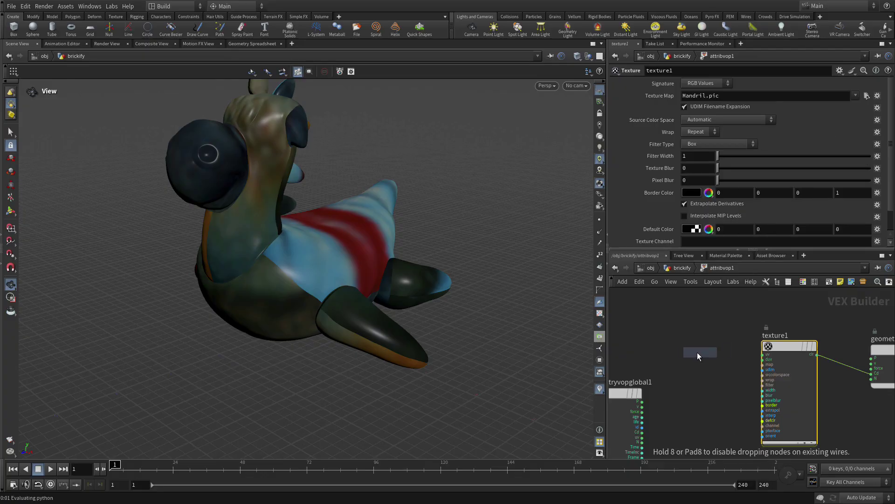
{"action": "left_click", "coordinate": [684, 353]}
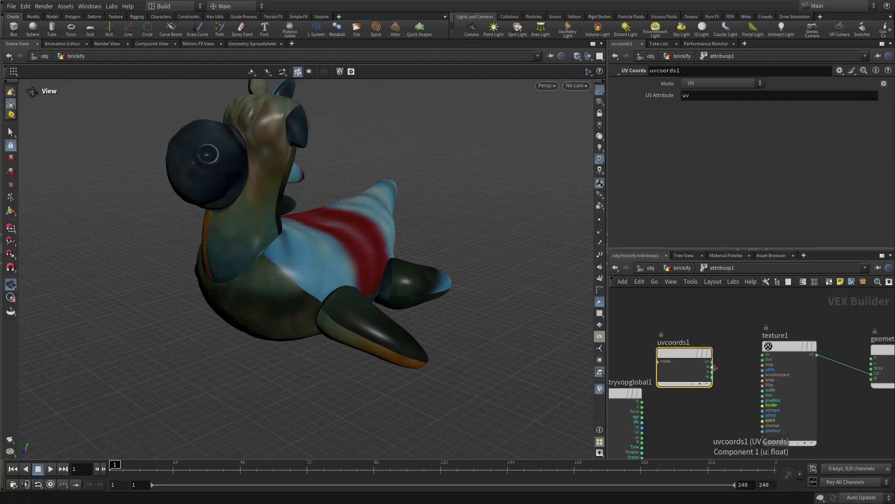
{"action": "left_click", "coordinate": [712, 361]}
{"action": "left_click", "coordinate": [763, 354]}
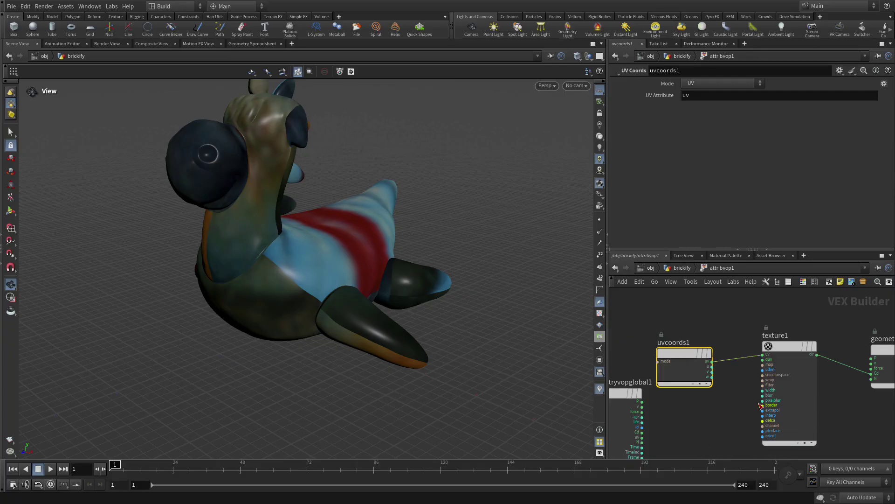
{"action": "left_click", "coordinate": [731, 409]}
- Promote texture1's Texture Map parameter onto attribvop1
{"action": "left_click", "coordinate": [784, 347]}
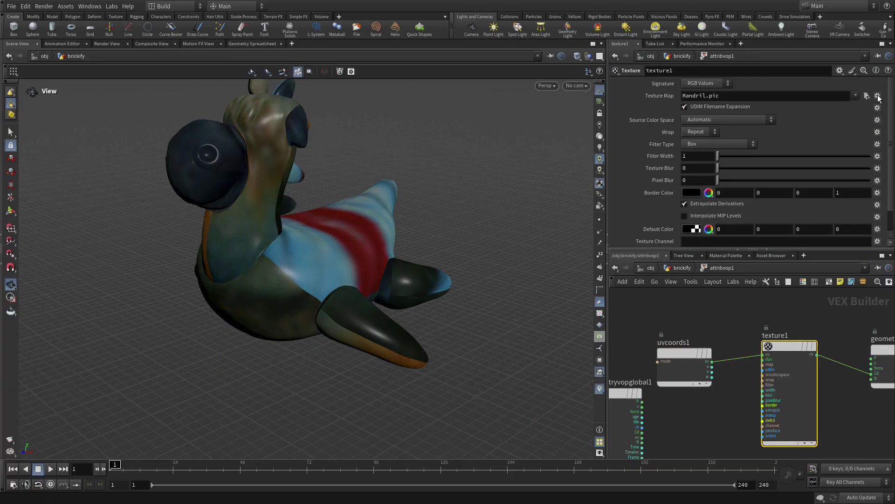
{"action": "left_click", "coordinate": [877, 96]}
{"action": "left_click", "coordinate": [886, 99]}
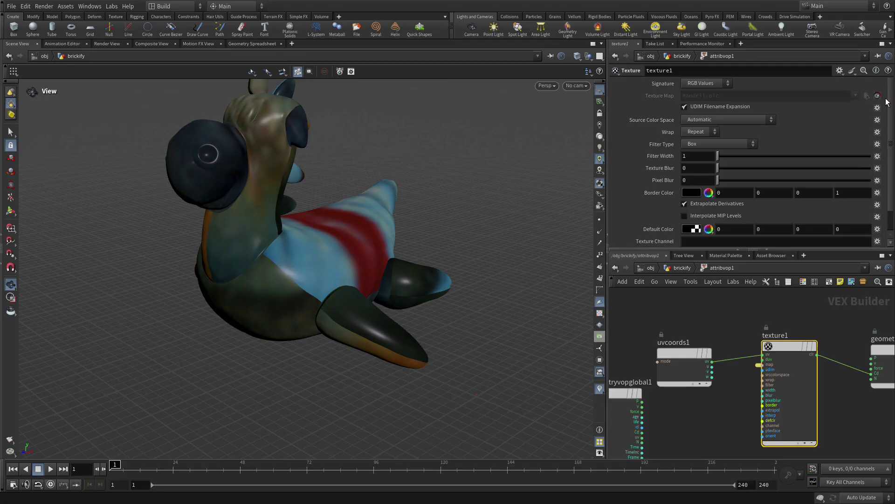
{"action": "left_click", "coordinate": [682, 268]}
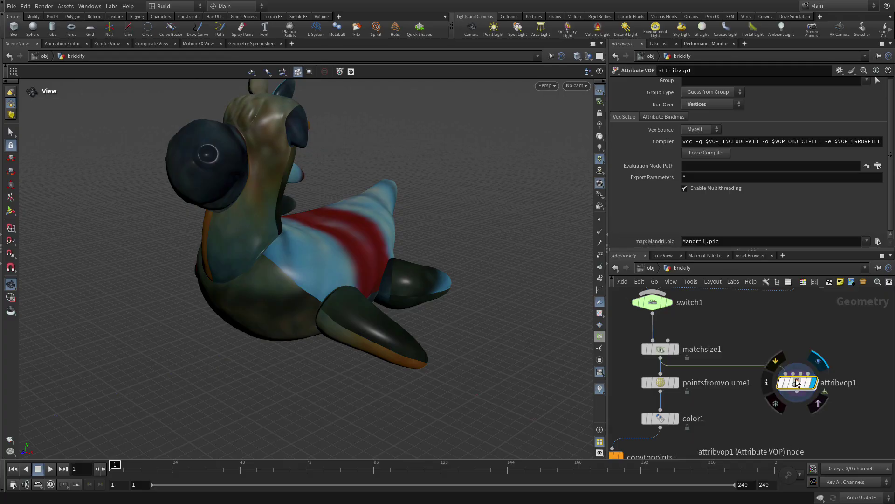
- Relabel the promoted parameter 'Texture Map' and check its Mandril.pic value at brickify level
{"action": "double_click", "coordinate": [797, 383]}
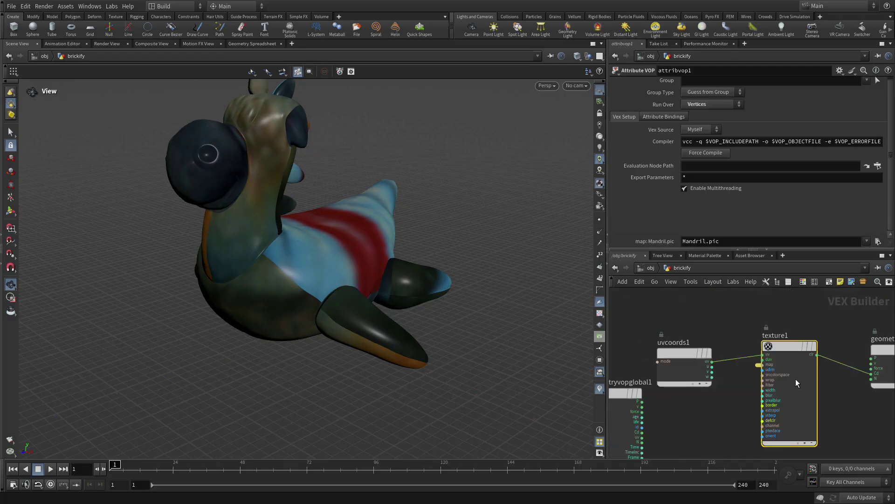
{"action": "left_click", "coordinate": [758, 365]}
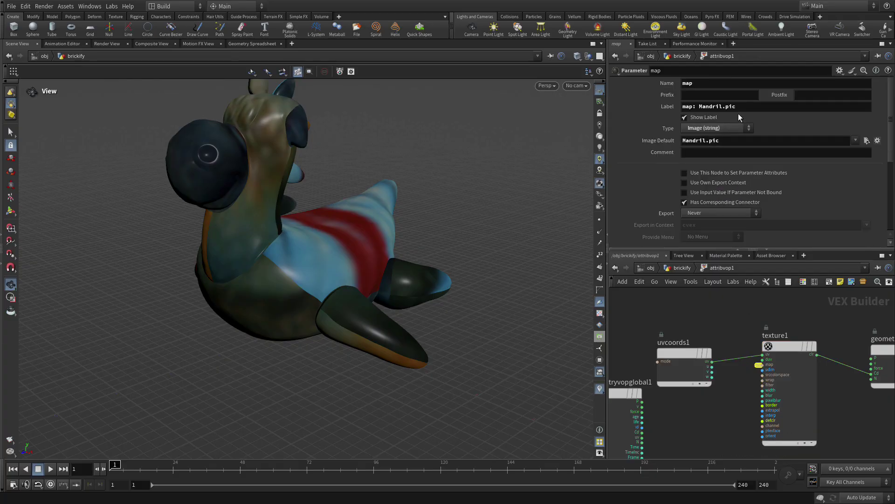
{"action": "triple_click", "coordinate": [713, 106]}
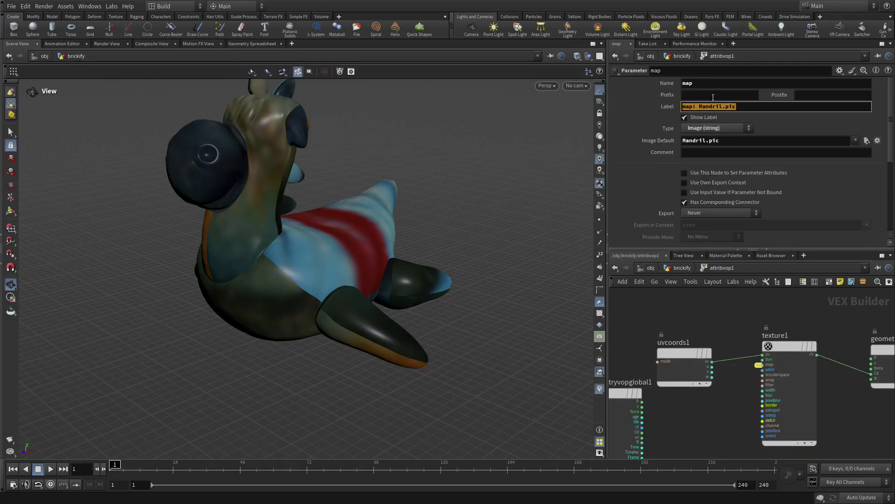
{"action": "type", "text": "Texture Map"}
{"action": "key", "text": "Return"}
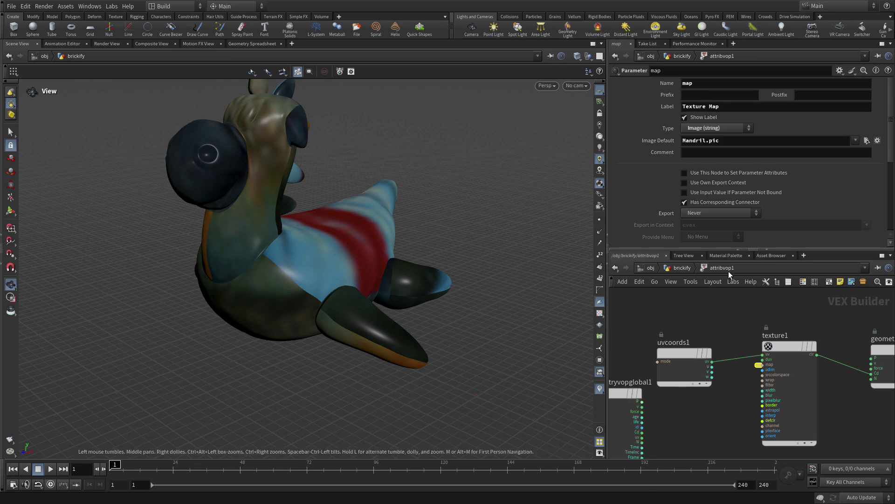
{"action": "left_click", "coordinate": [678, 268]}
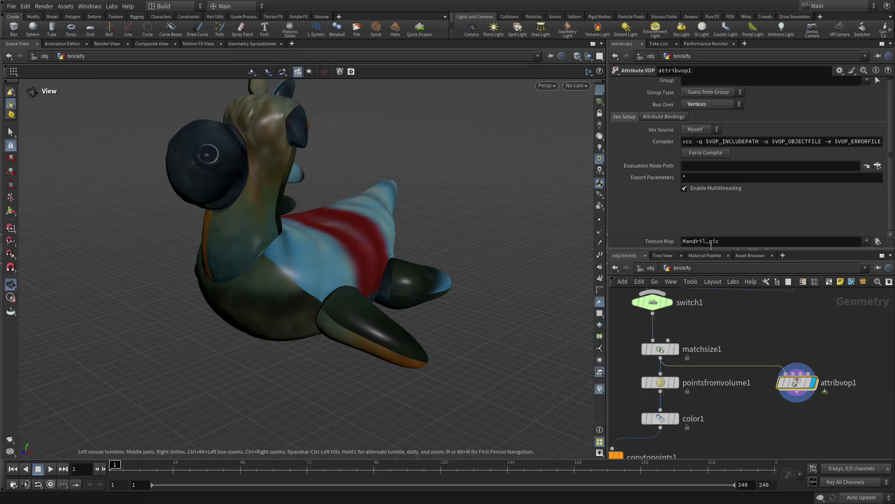
{"action": "left_click_drag", "start_coordinate": [720, 241], "coordinate": [680, 242]}
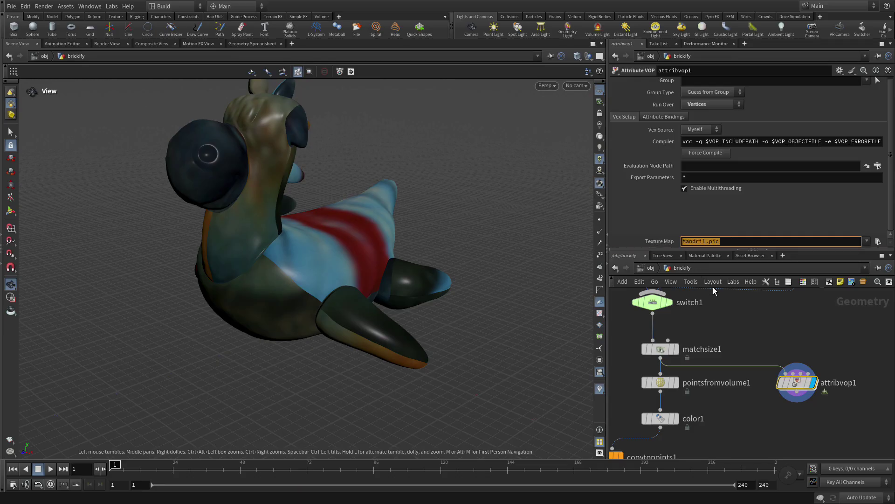
{"action": "scroll", "coordinate": [713, 287], "scroll_direction": "down", "scroll_amount": 3}
- Add an Attribute Promote node under attribvop1
{"action": "key", "text": "Tab"}
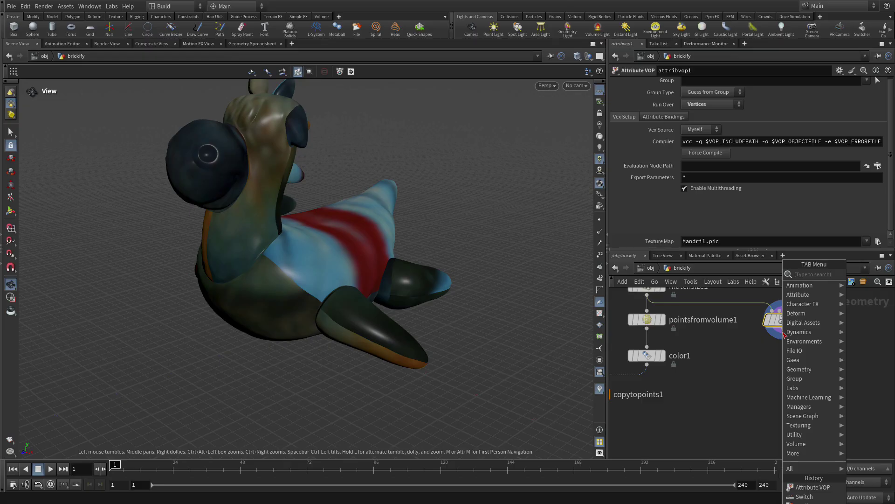
{"action": "type", "text": "promote"}
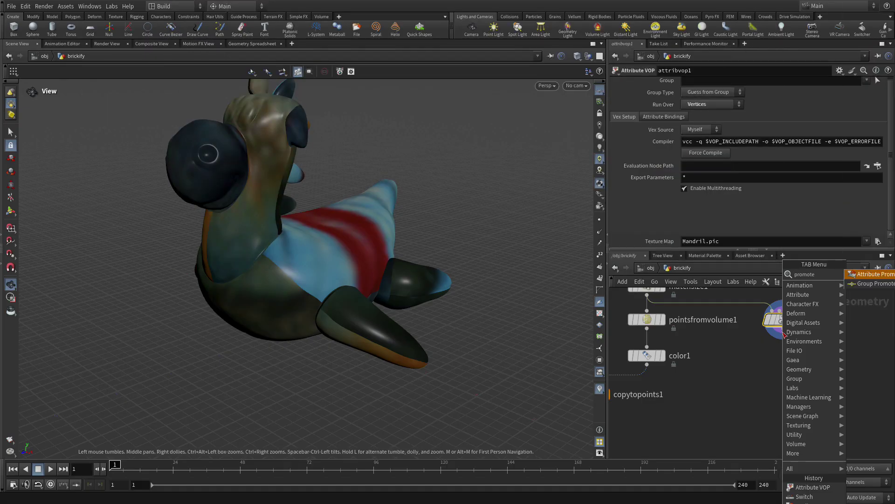
{"action": "key", "text": "Return"}
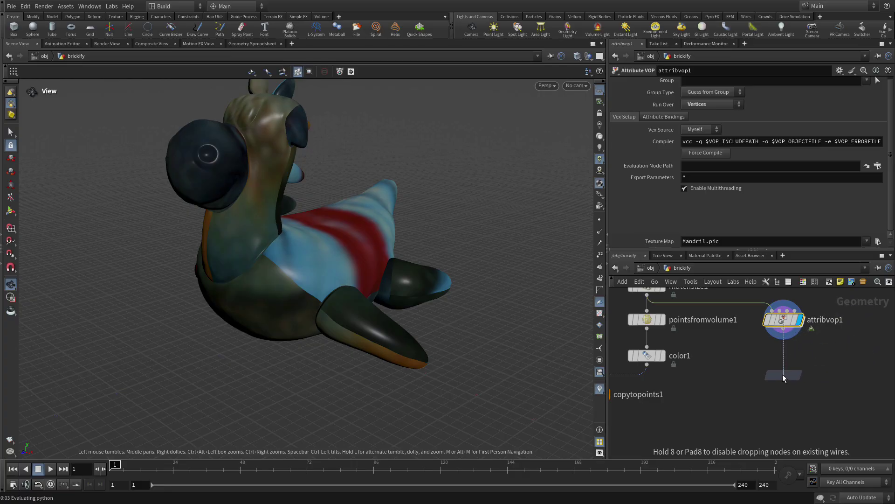
{"action": "left_click", "coordinate": [782, 370]}
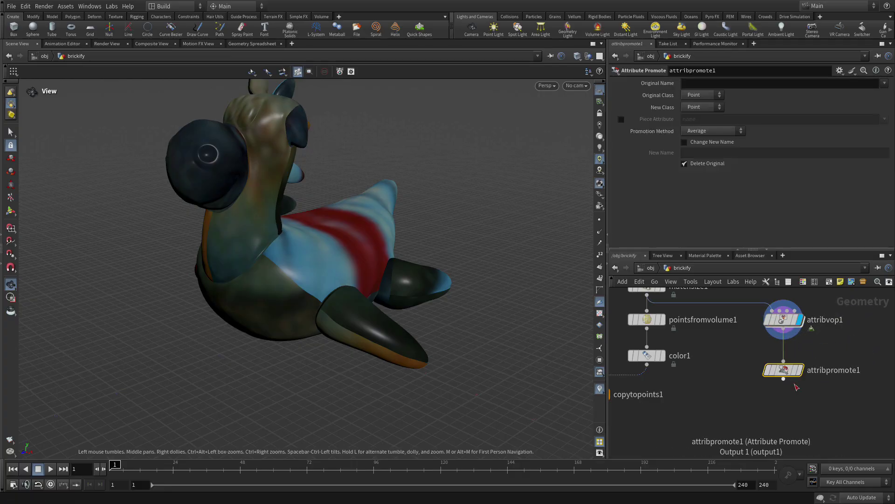
{"action": "mouse_move", "coordinate": [783, 380]}
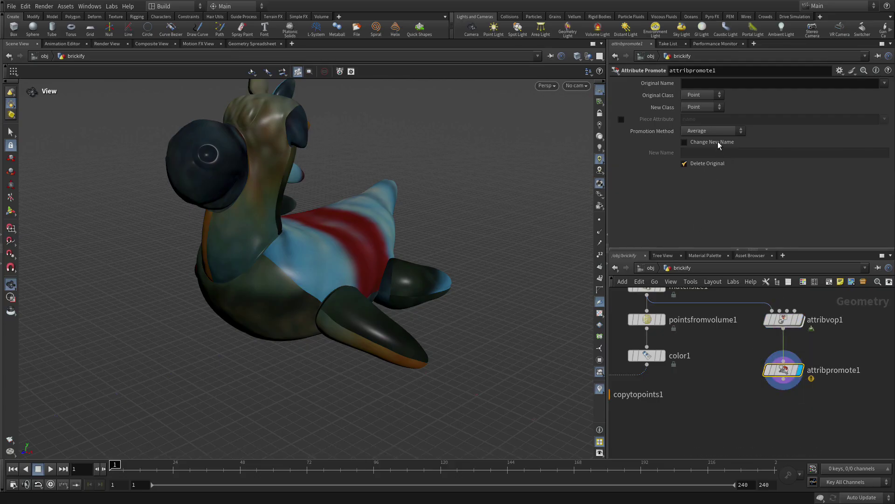
- Set attribpromote1's Original Name to Cd and Original Class to Vertex
{"action": "left_click", "coordinate": [694, 84]}
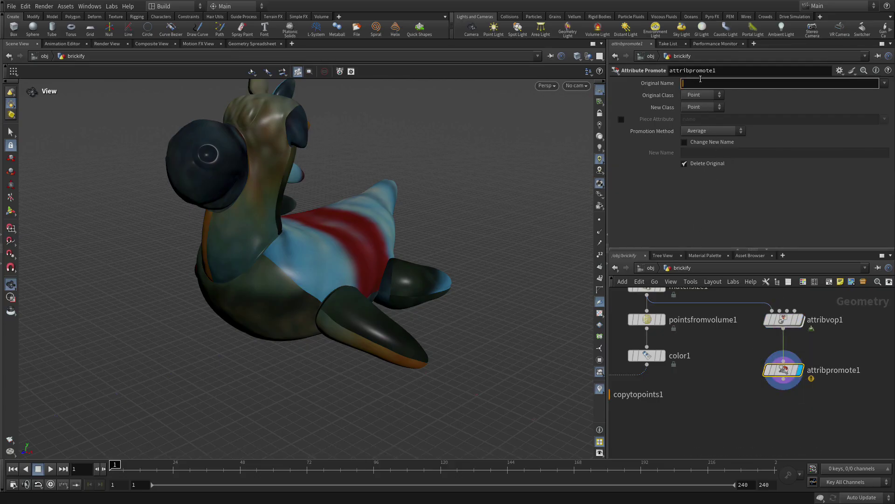
{"action": "type", "text": "Cd"}
{"action": "key", "text": "Return"}
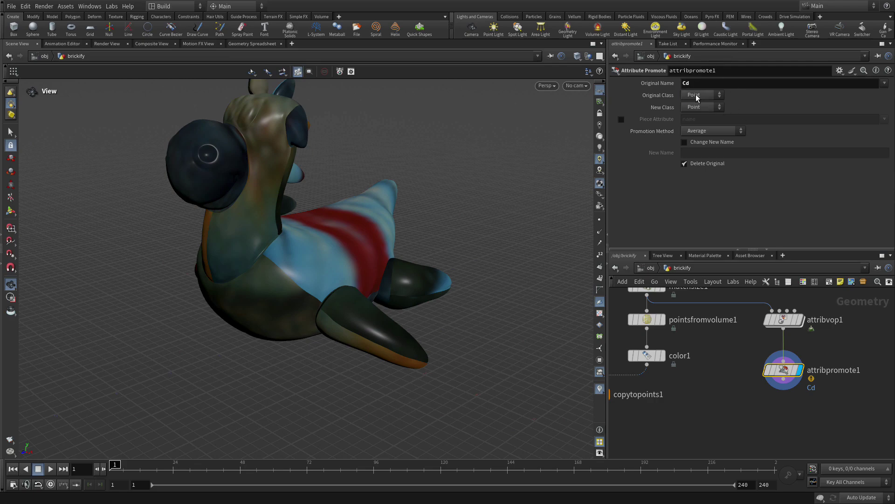
{"action": "left_click", "coordinate": [696, 95]}
{"action": "left_click", "coordinate": [692, 106]}
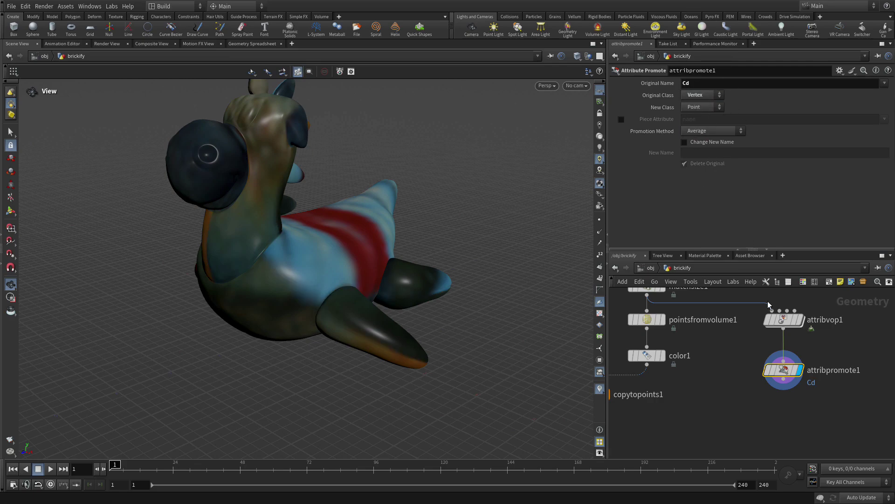
- Add an Attribute Transfer node below the network
{"action": "left_click", "coordinate": [739, 426]}
{"action": "key", "text": "Tab"}
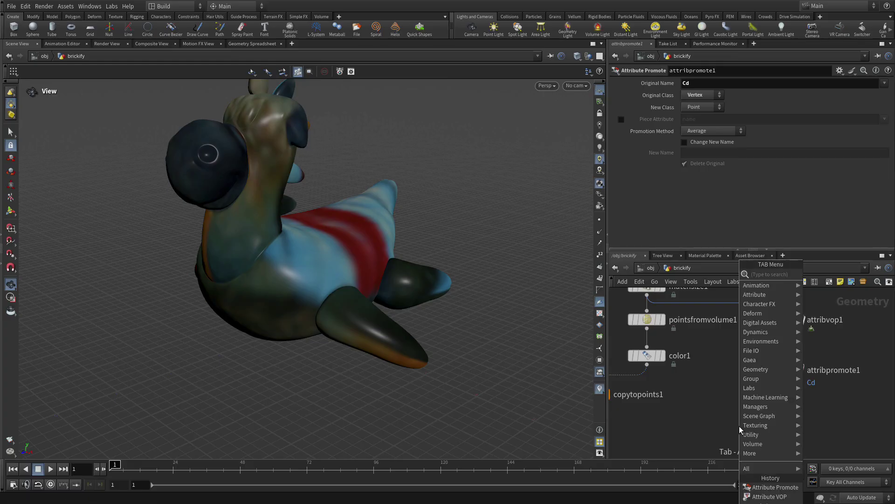
{"action": "type", "text": "attr"}
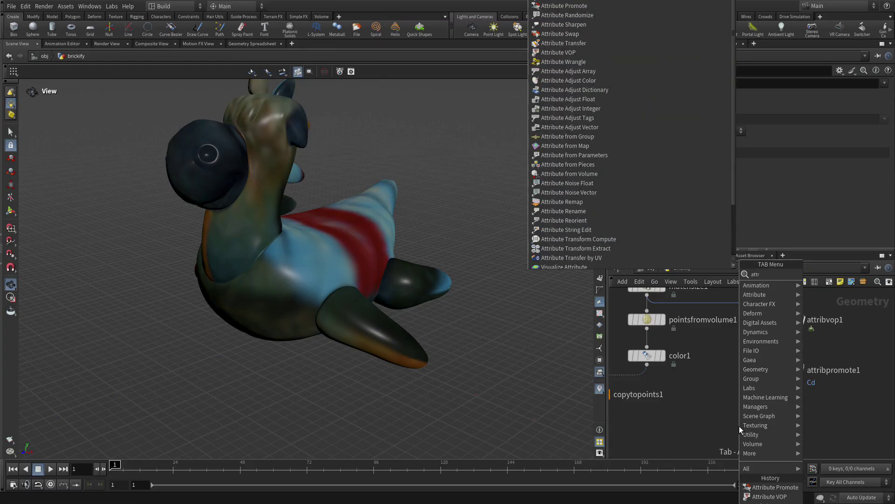
{"action": "type", "text": " tr"}
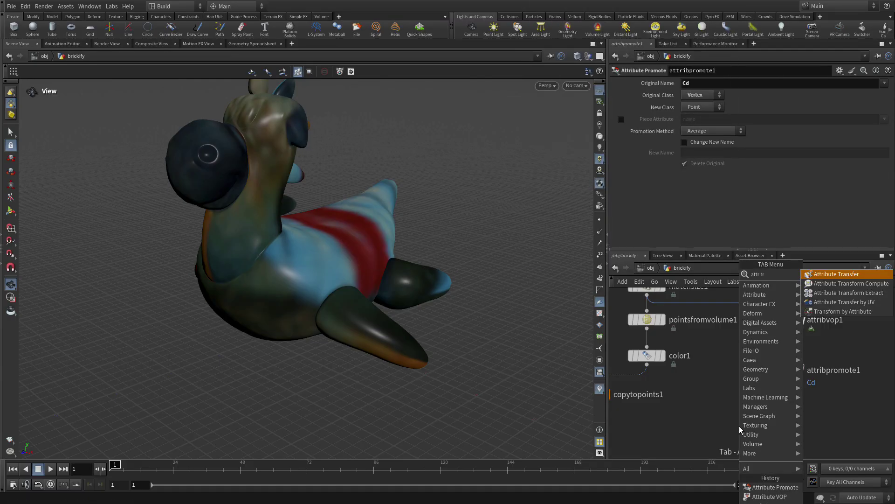
{"action": "type", "text": "ans"}
{"action": "key", "text": "Return"}
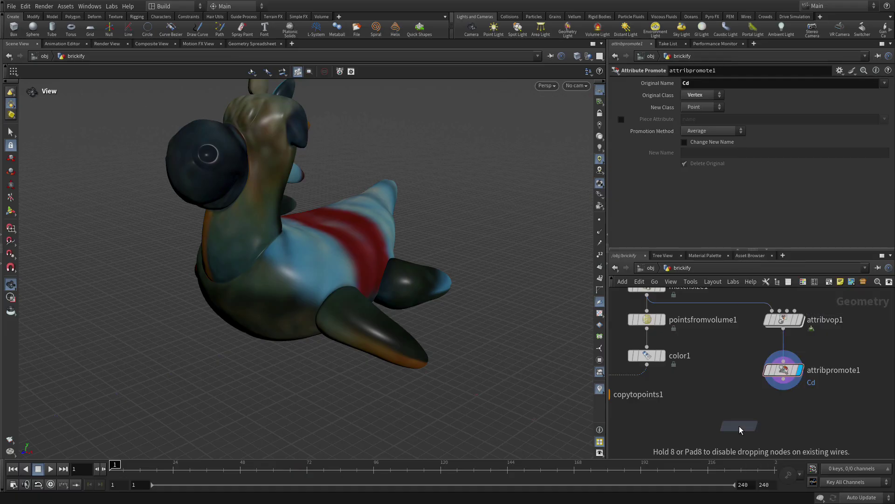
{"action": "left_click", "coordinate": [752, 419]}
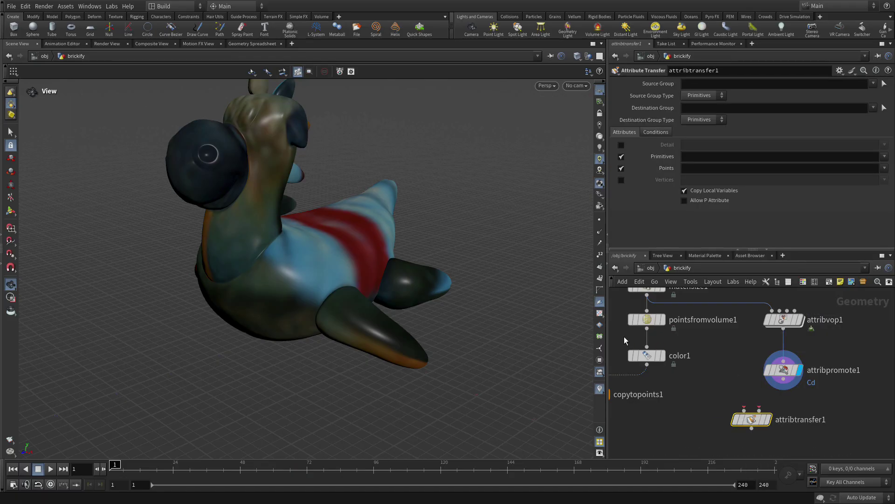
- Feed the brick points and attribpromote1 into attribtransfer1 and transfer the Cd point attribute
{"action": "left_click", "coordinate": [646, 328]}
{"action": "left_click", "coordinate": [744, 409]}
{"action": "left_click", "coordinate": [784, 381]}
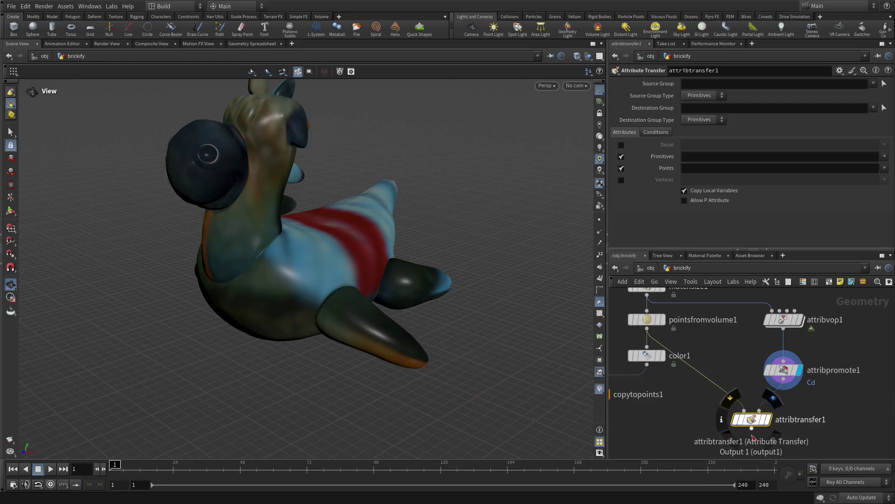
{"action": "left_click", "coordinate": [755, 420]}
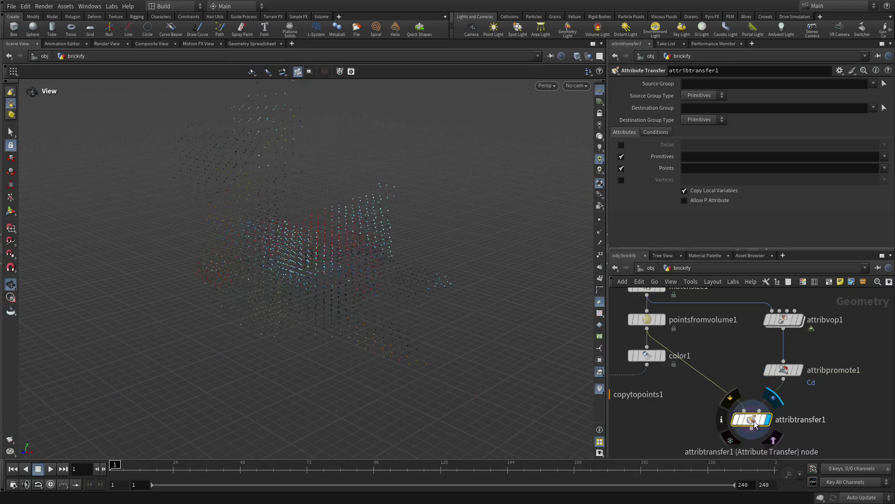
{"action": "left_click", "coordinate": [884, 168]}
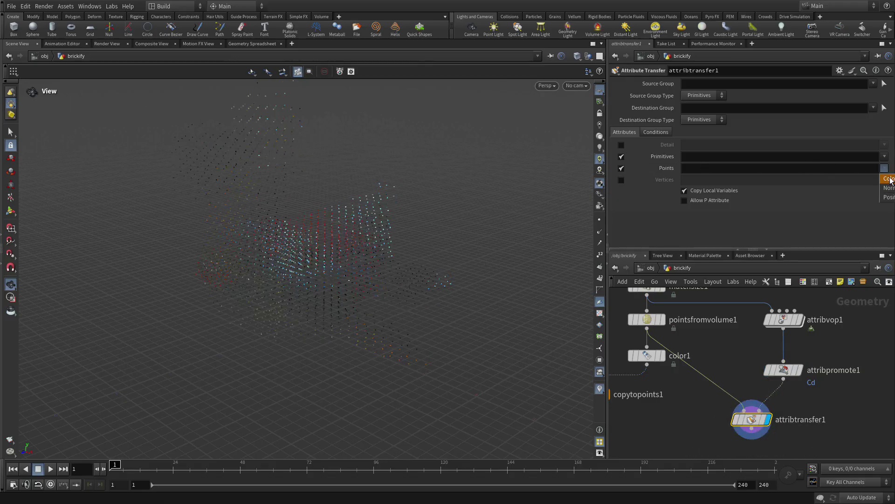
{"action": "left_click", "coordinate": [890, 179]}
- Move copytopoints1 lower and place a new switch2 node in the freed space
{"action": "middle_click_drag", "start_coordinate": [718, 419], "coordinate": [762, 370]}
{"action": "left_click_drag", "start_coordinate": [646, 337], "coordinate": [639, 404]}
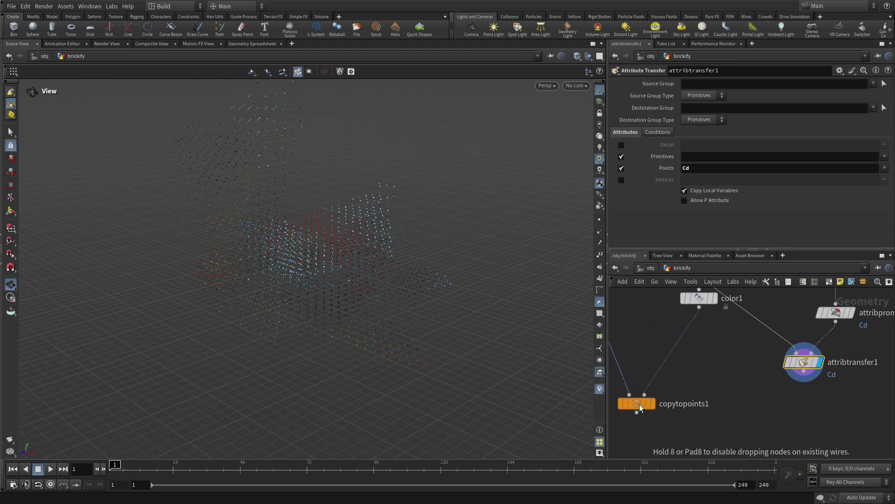
{"action": "key", "text": "Tab"}
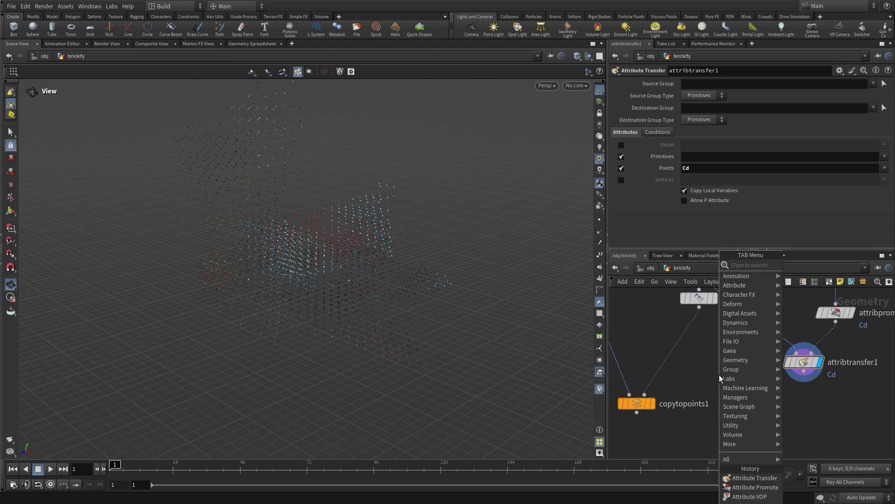
{"action": "type", "text": "swit"}
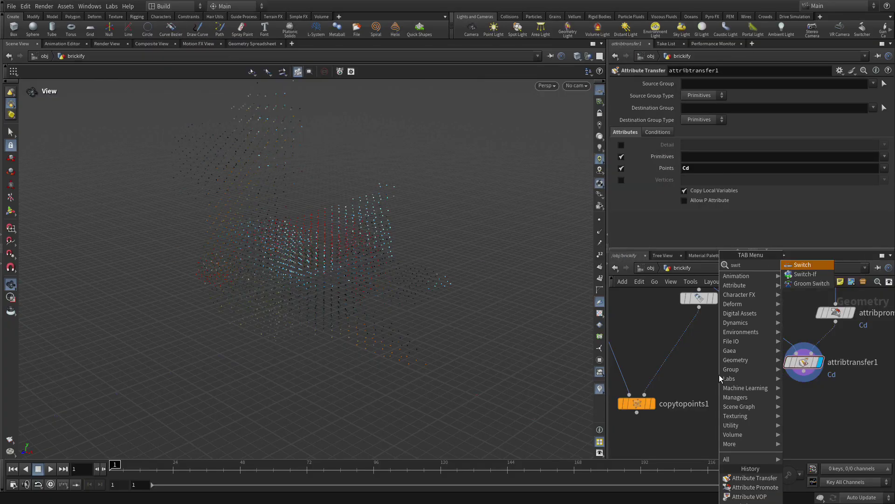
{"action": "key", "text": "Return"}
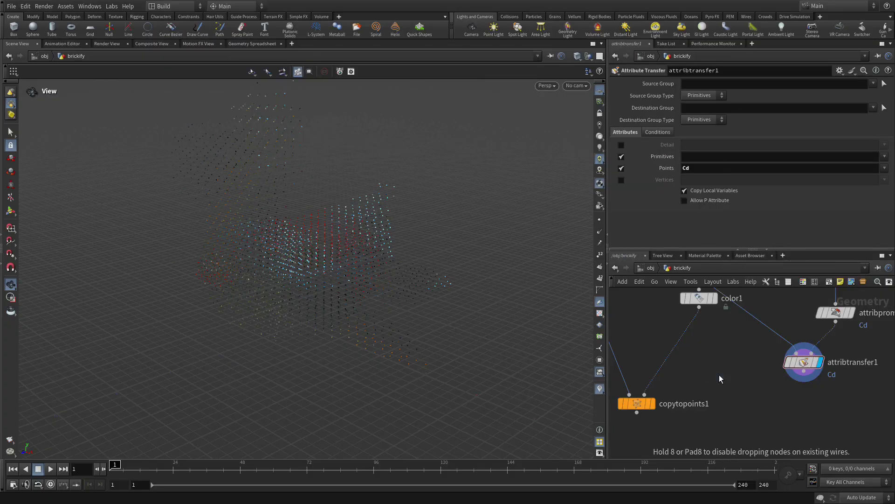
{"action": "left_click", "coordinate": [719, 373]}
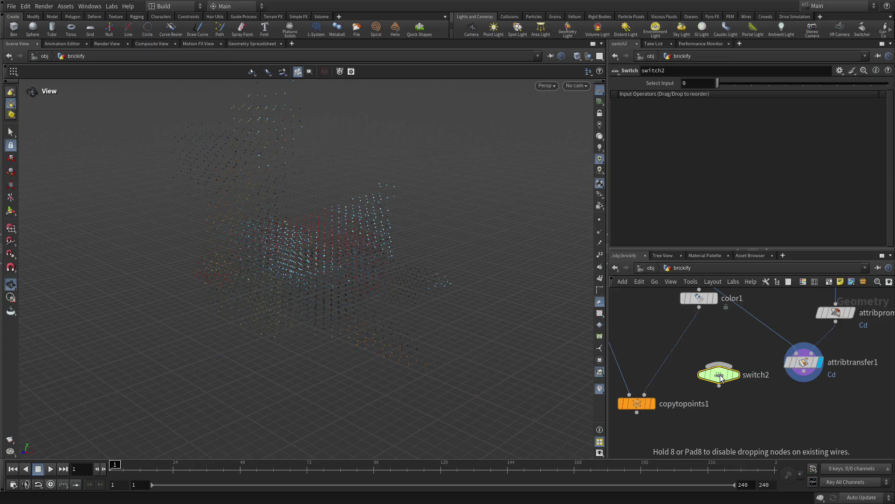
- Wire color1 and attribtransfer1 into switch2 and set its Select Input to 1
{"action": "left_click", "coordinate": [806, 371]}
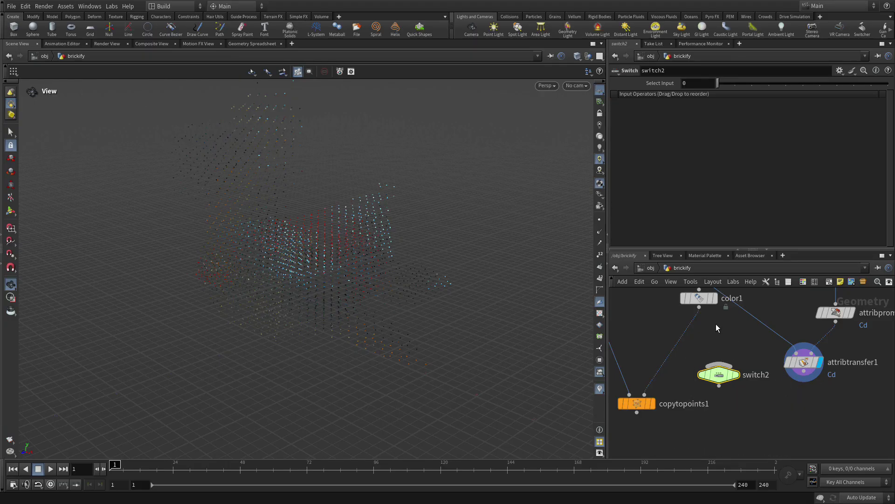
{"action": "left_click", "coordinate": [699, 307]}
{"action": "left_click", "coordinate": [718, 363]}
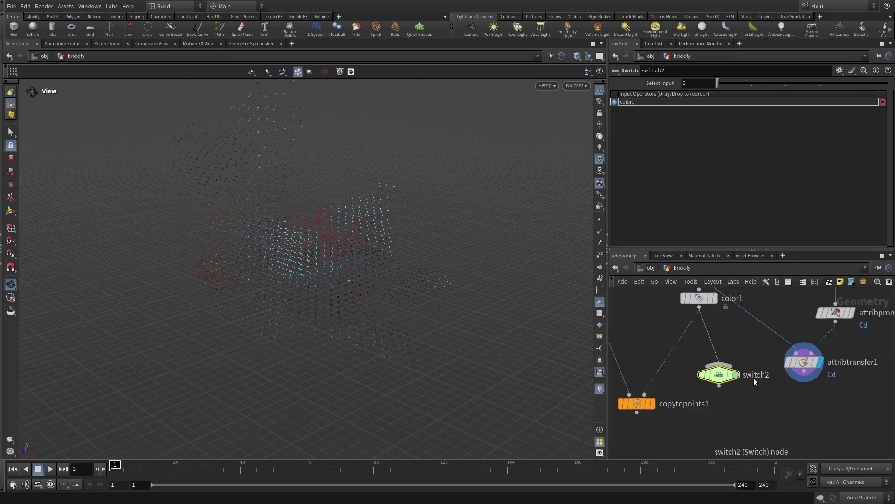
{"action": "left_click", "coordinate": [804, 371]}
{"action": "left_click", "coordinate": [718, 363]}
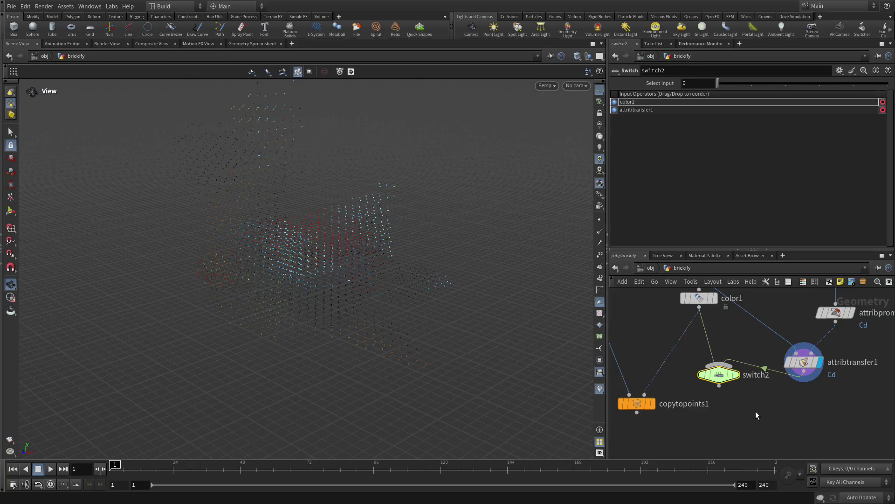
{"action": "left_click", "coordinate": [704, 86]}
{"action": "type", "text": "1"}
{"action": "key", "text": "Return"}
- Wire switch2's output into copytopoints1's second input to colour the bricks
{"action": "left_click", "coordinate": [721, 388]}
{"action": "left_click", "coordinate": [644, 394]}
{"action": "mouse_move", "coordinate": [654, 408]}
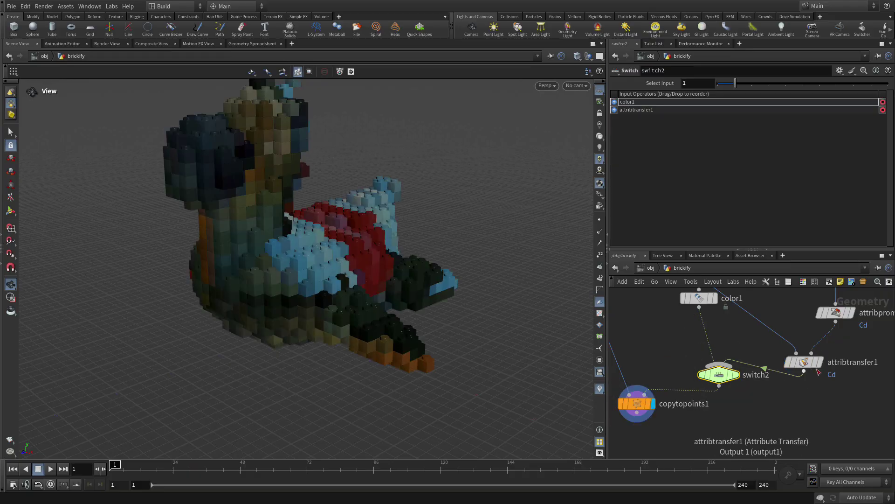
- Set attribvop1's Texture Map to $HIP/tex/toylowres.jpg, turning the bricks blue
{"action": "middle_click_drag", "start_coordinate": [842, 345], "coordinate": [807, 391]}
{"action": "left_click", "coordinate": [800, 308]}
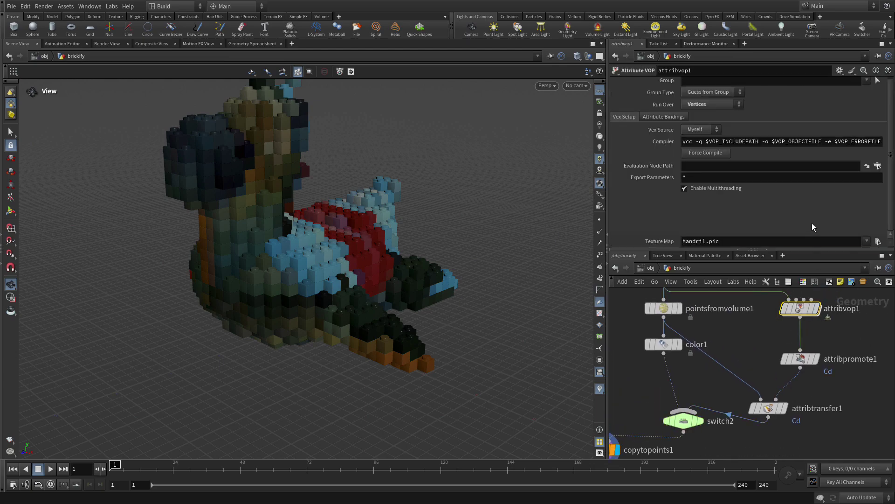
{"action": "left_click", "coordinate": [878, 241]}
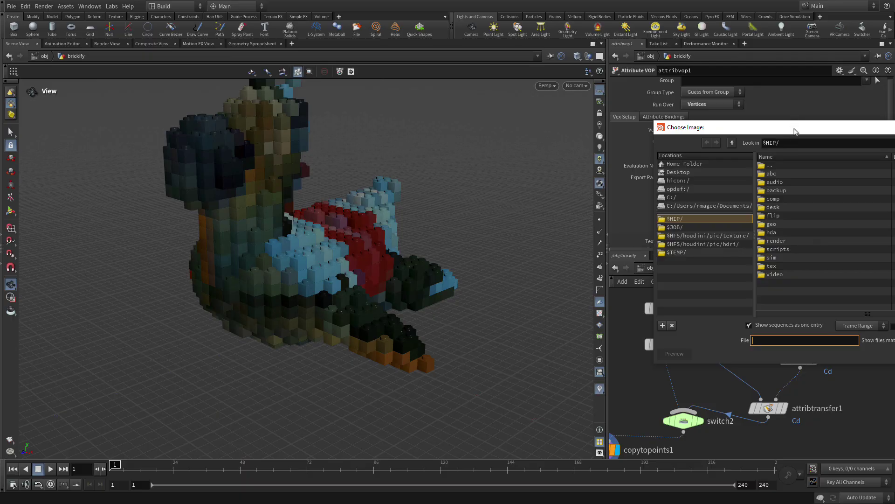
{"action": "left_click_drag", "start_coordinate": [795, 131], "coordinate": [472, 122]}
{"action": "double_click", "coordinate": [457, 256]}
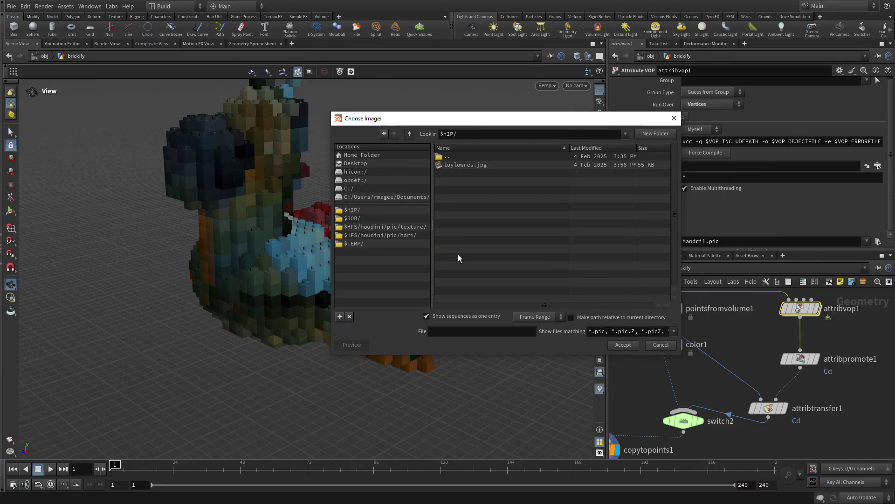
{"action": "left_click", "coordinate": [471, 165]}
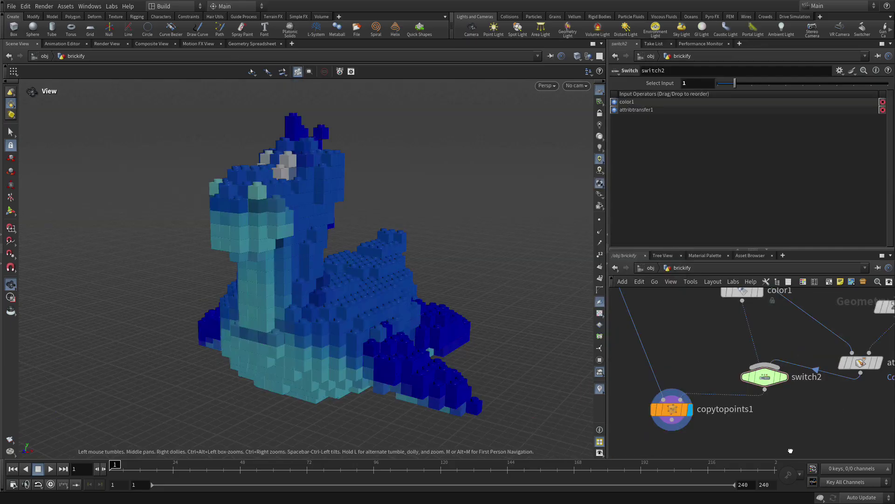
{"action": "scroll", "coordinate": [829, 408], "scroll_direction": "down", "scroll_amount": 3}
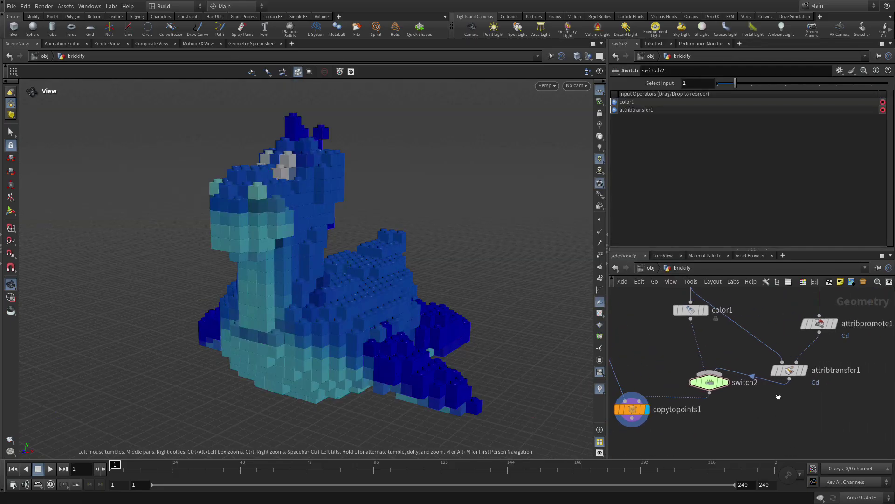
{"action": "scroll", "coordinate": [817, 401], "scroll_direction": "up", "scroll_amount": 3}
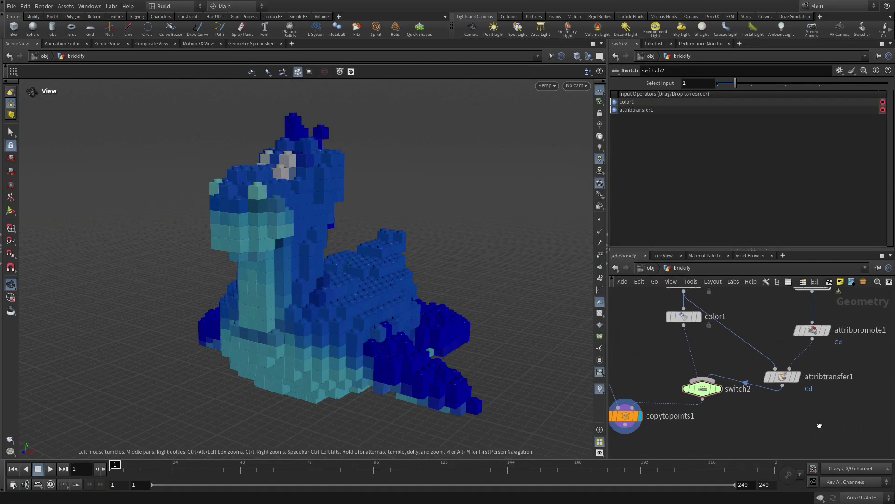
{"action": "left_click", "coordinate": [815, 318]}
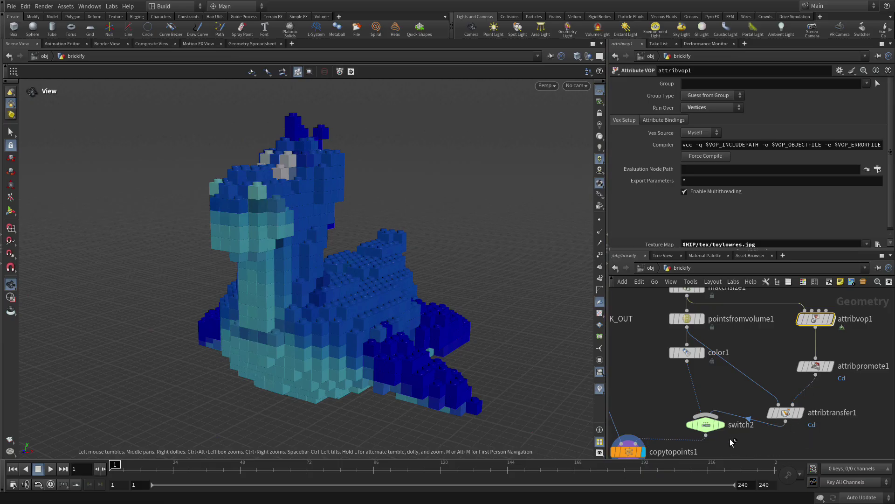
{"action": "scroll", "coordinate": [755, 373], "scroll_direction": "down", "scroll_amount": 3}
{"action": "left_click", "coordinate": [747, 358]}
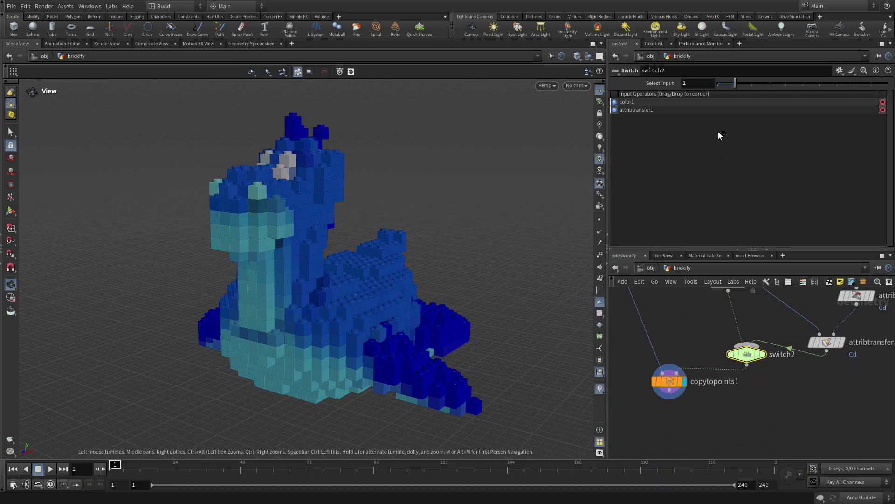
{"action": "left_click", "coordinate": [718, 85]}
{"action": "left_click_drag", "start_coordinate": [720, 88], "coordinate": [734, 88]}
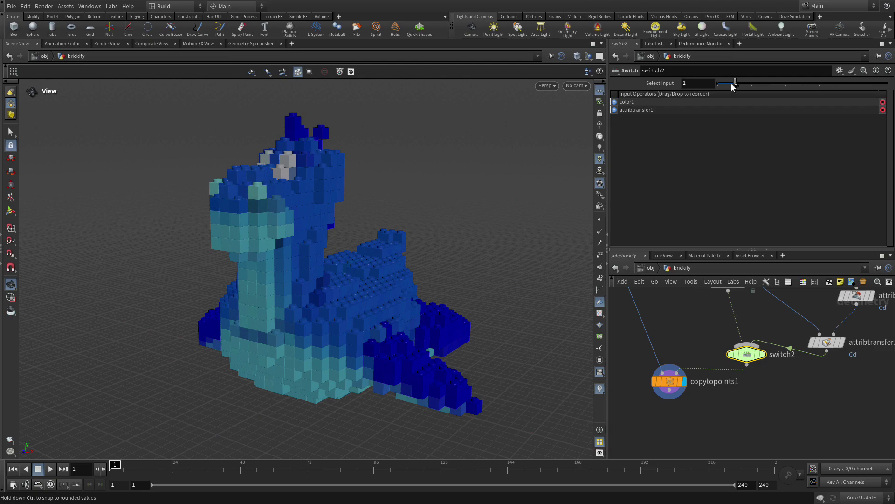